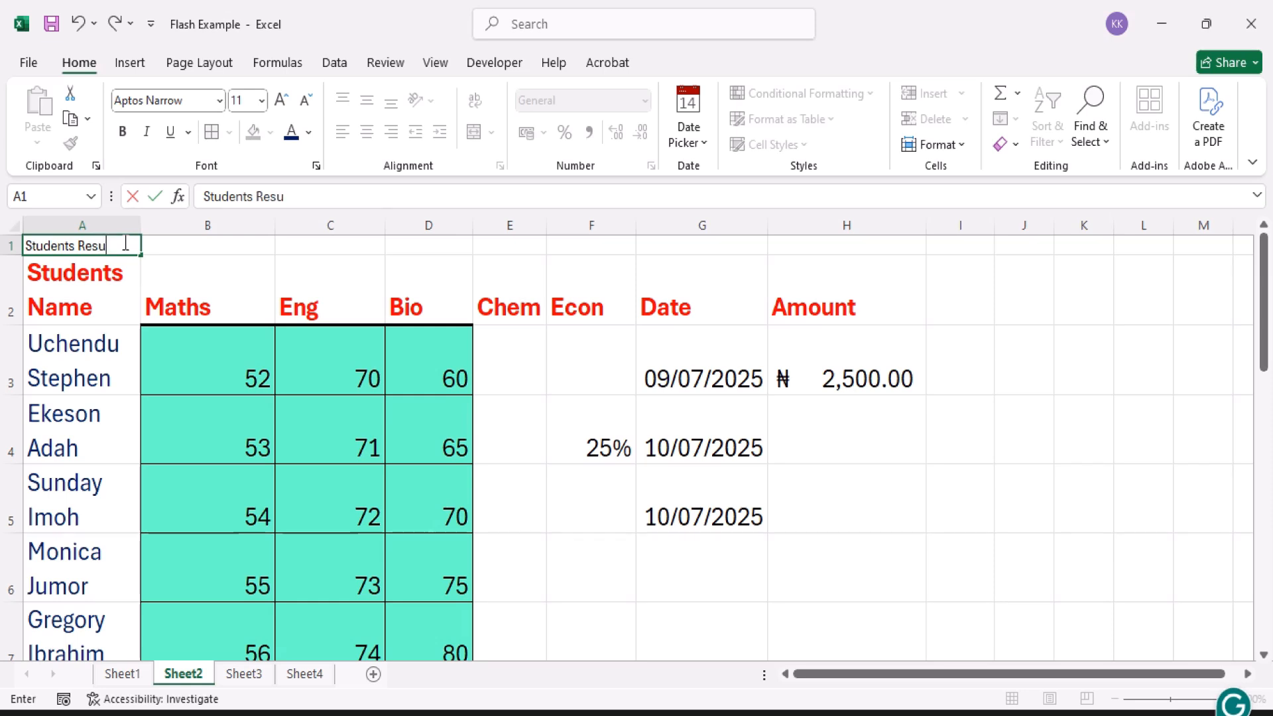
Step: Complete the title in cell A1 so it reads "Students Result For 3rd Term 2025"
type("For 3rd")
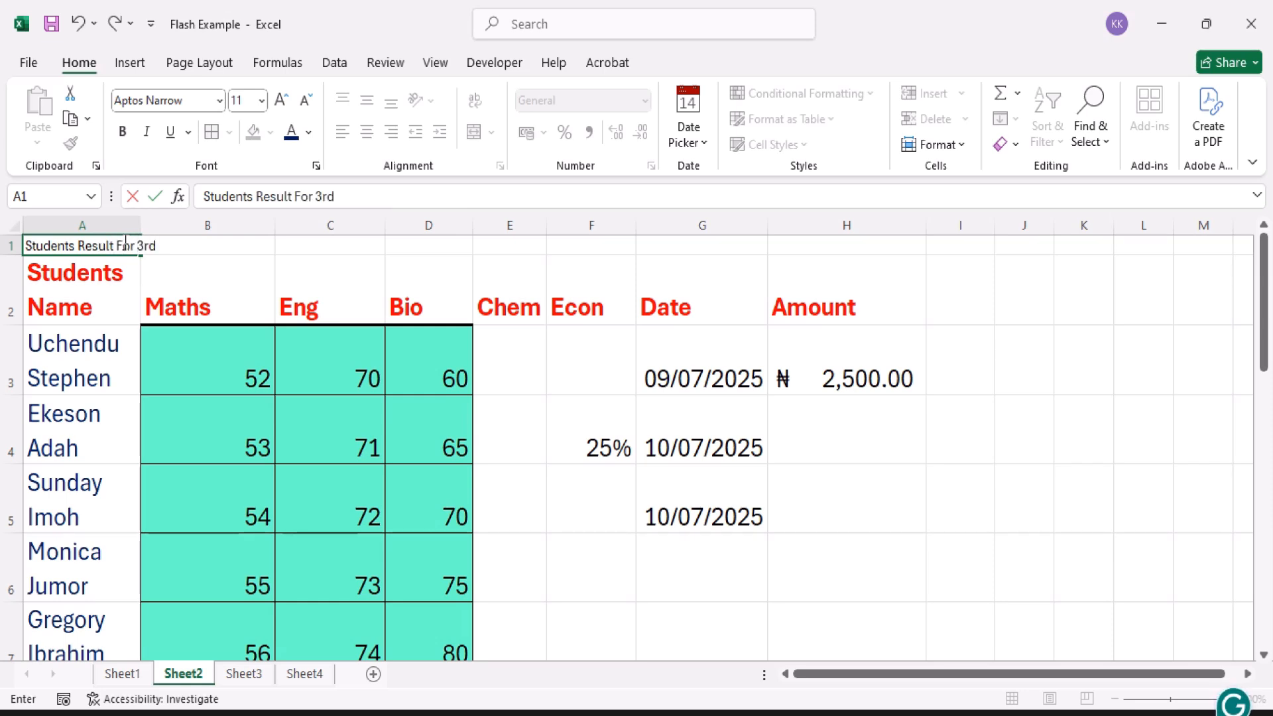
type(" Term 2")
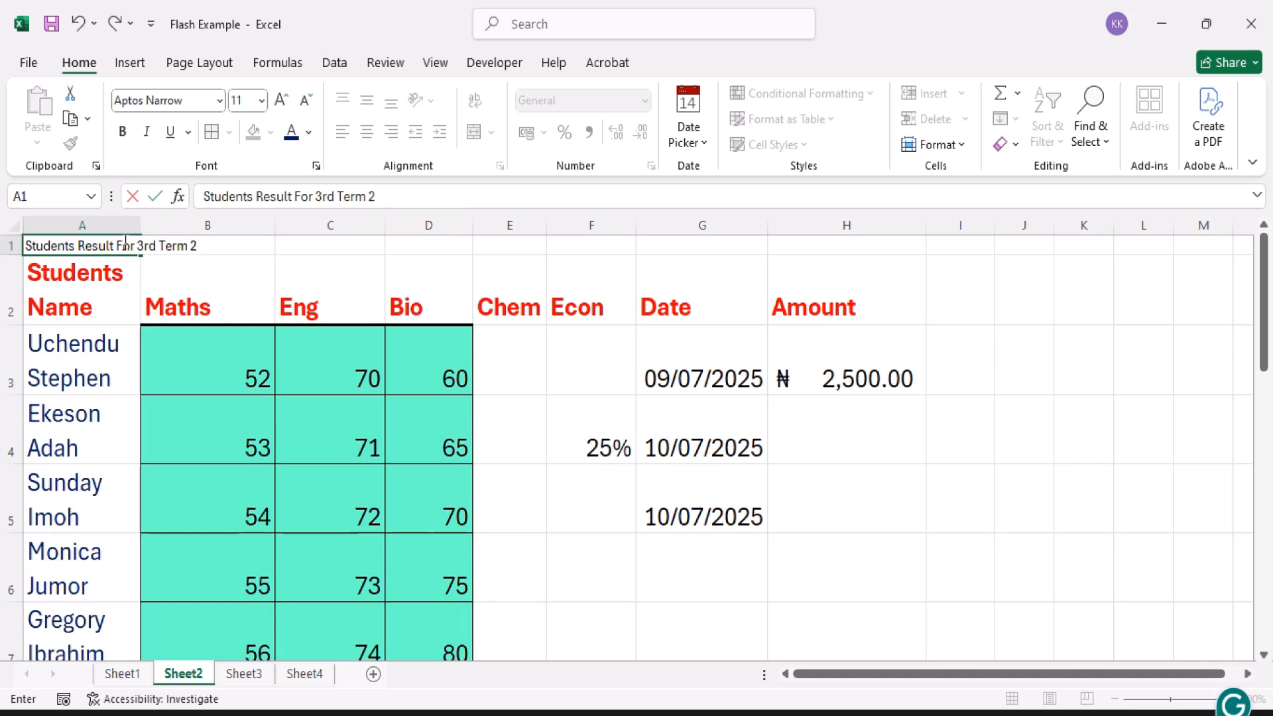
type("025")
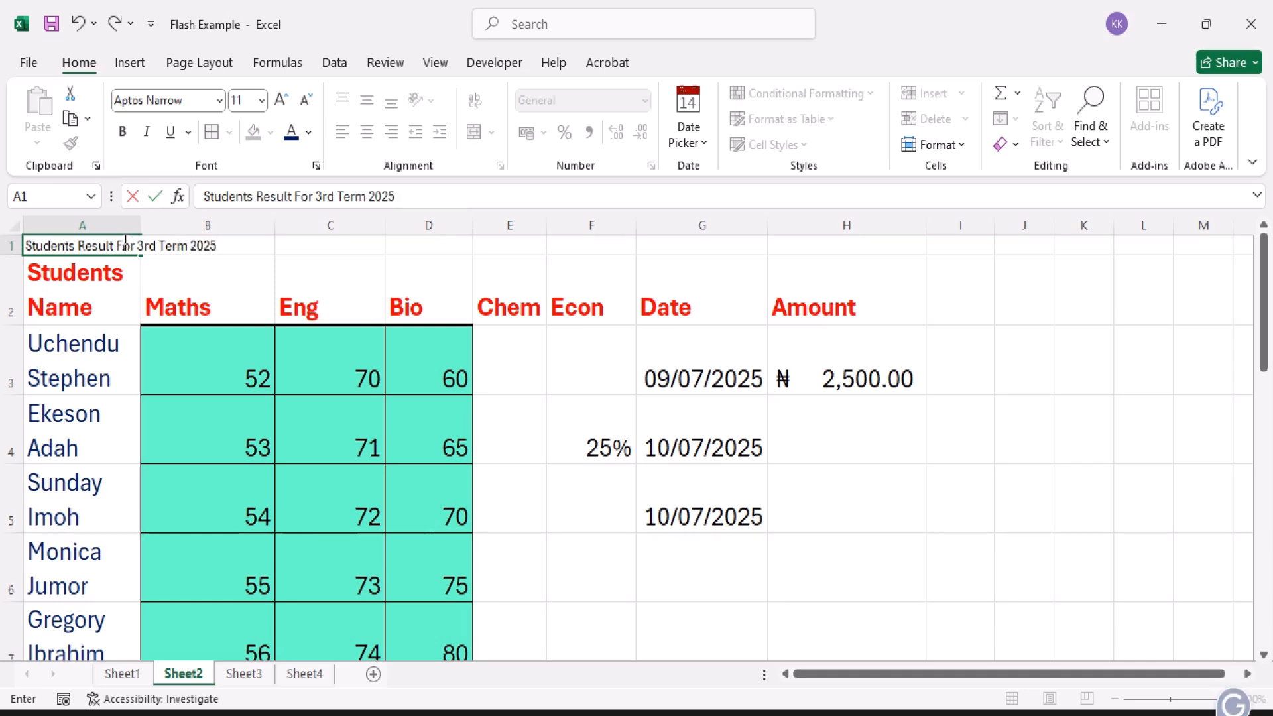
key("Return")
Step: Increase the font size of the title in cell A1 to 20
left_click(122, 243)
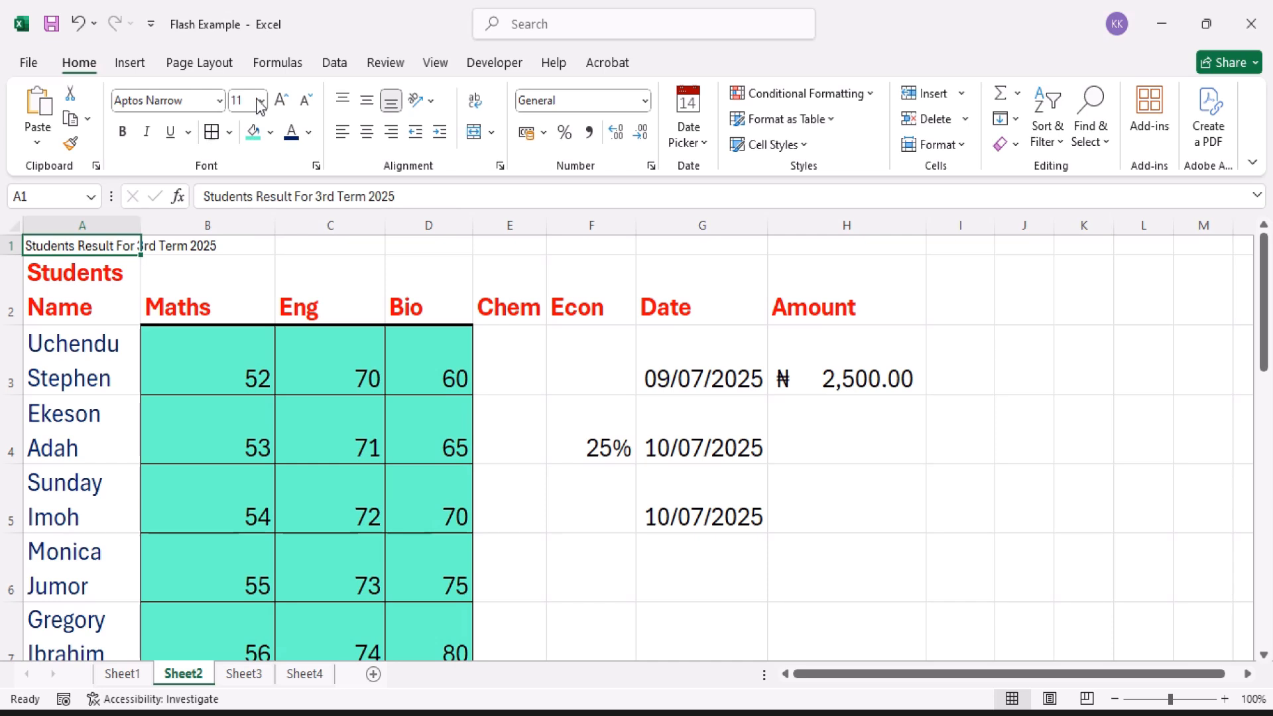
left_click(280, 101)
left_click(279, 102)
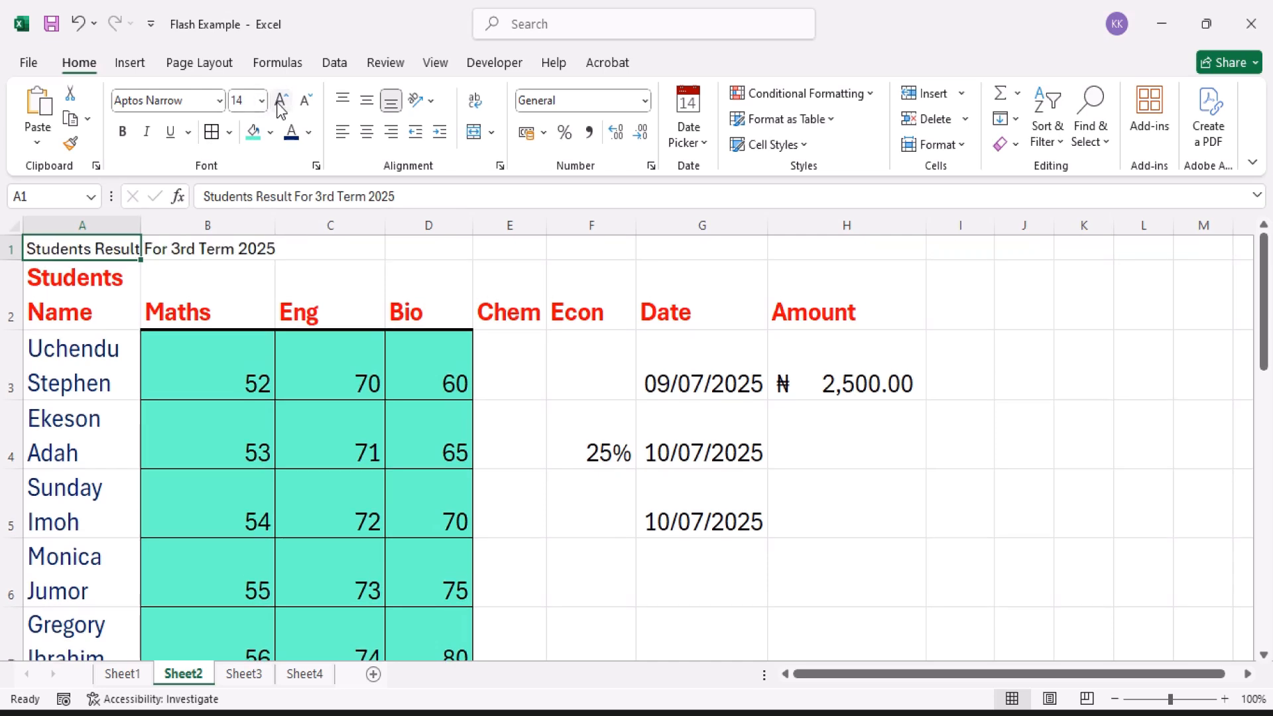
left_click(280, 101)
left_click(279, 101)
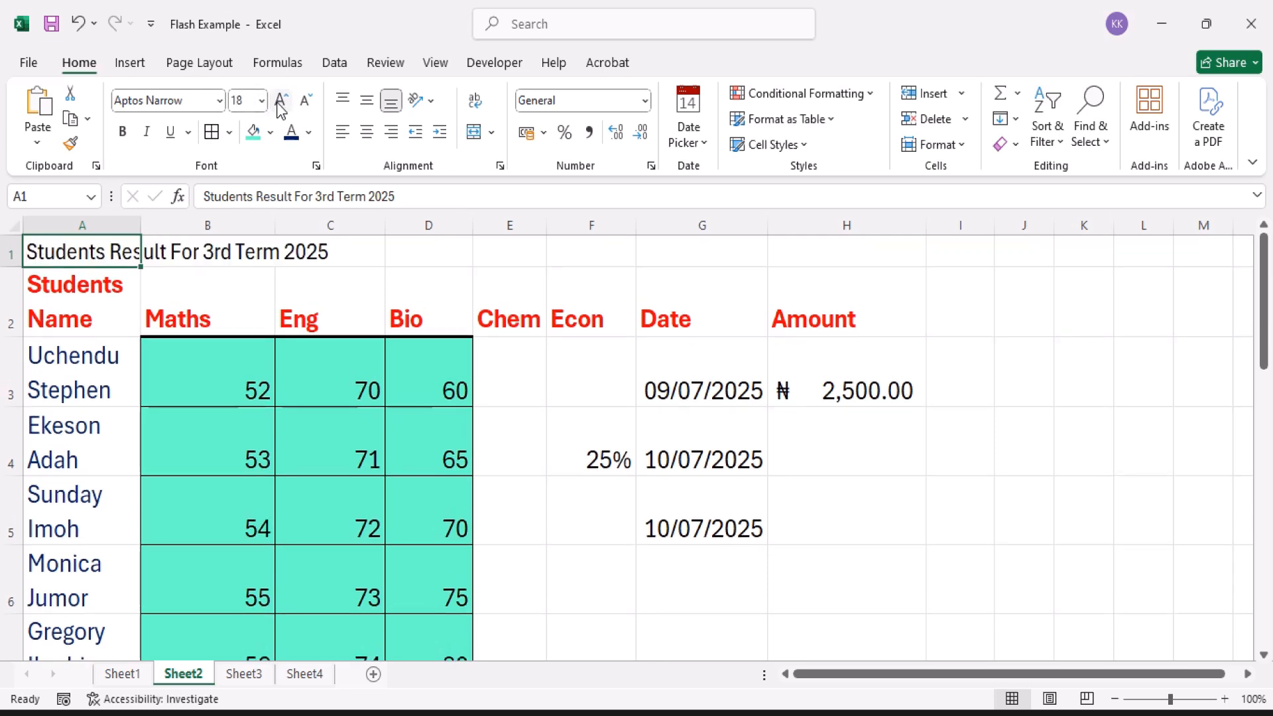
left_click(279, 101)
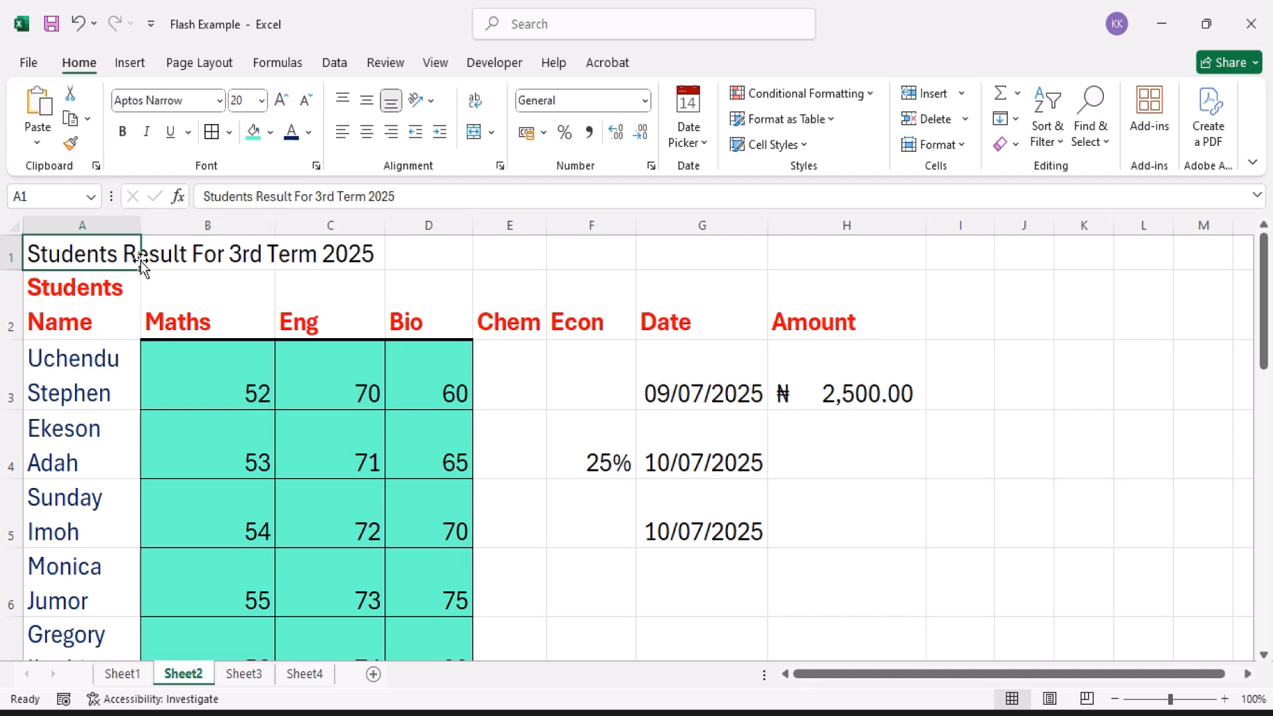
Step: Turn off text wrapping for the Students Name header in A2 and change the Maths header in B2 to "Mathematics"
left_click(86, 294)
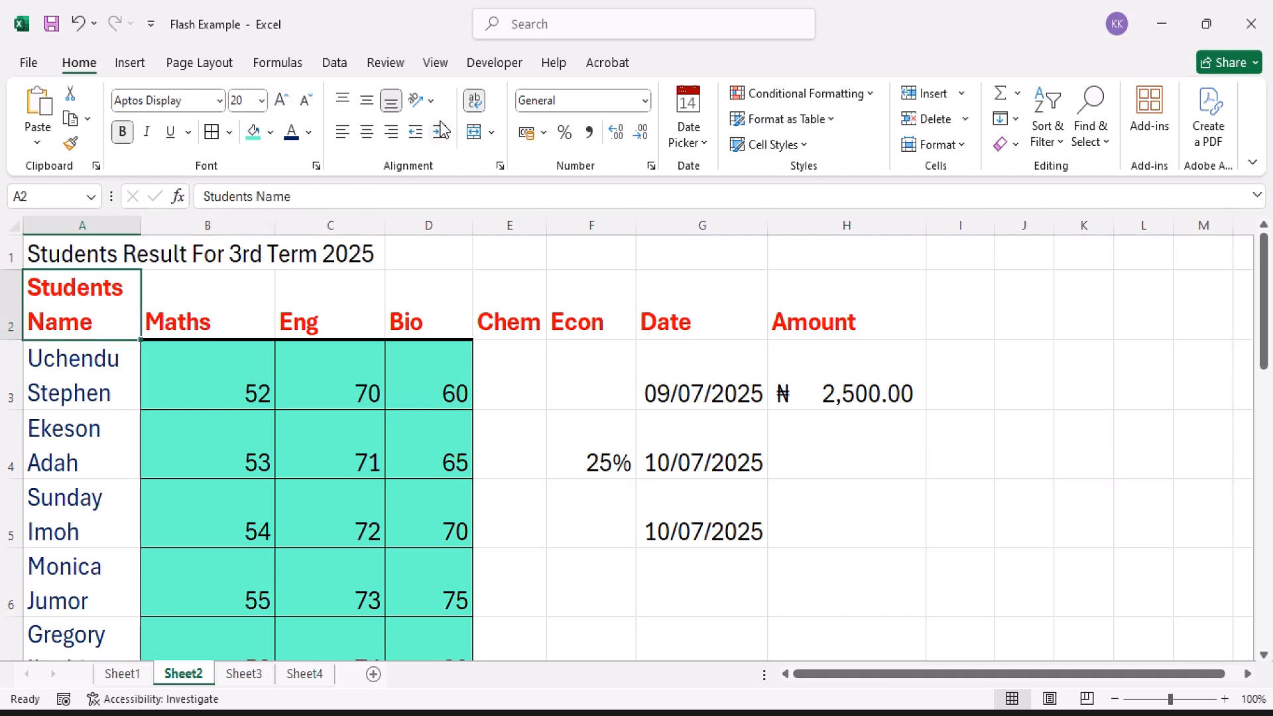
left_click(475, 100)
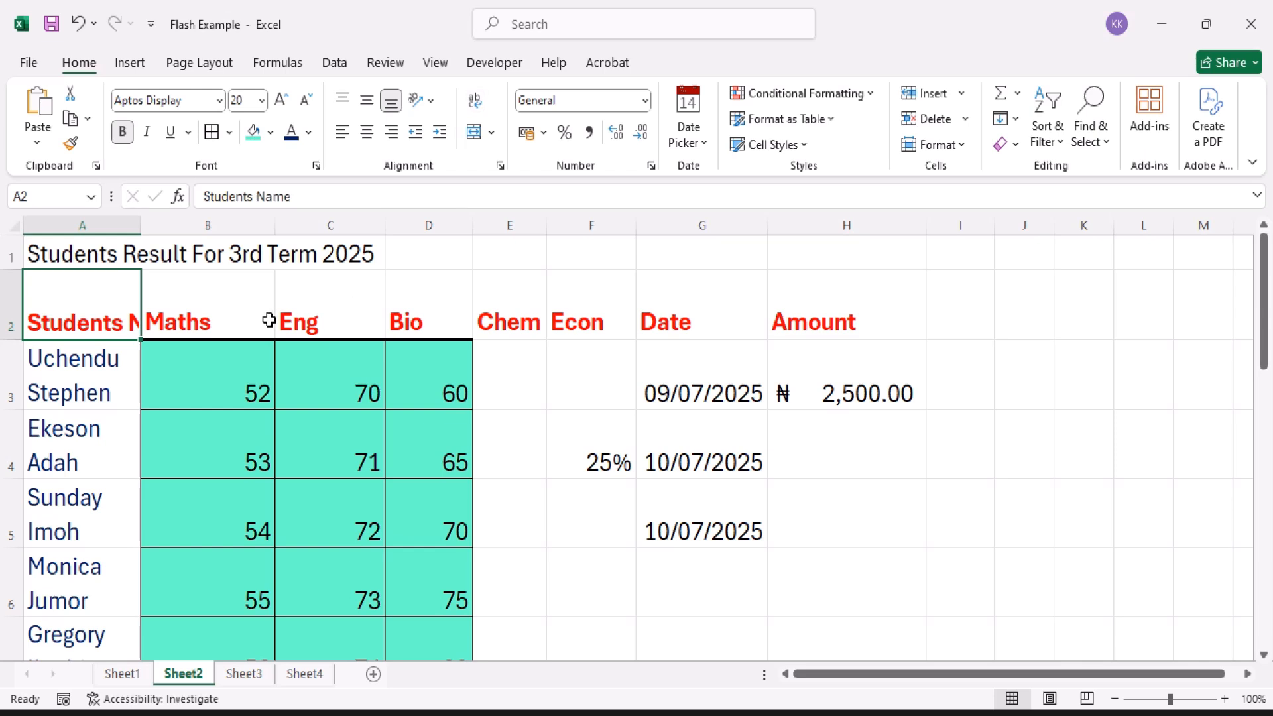
left_click(221, 326)
double_click(221, 326)
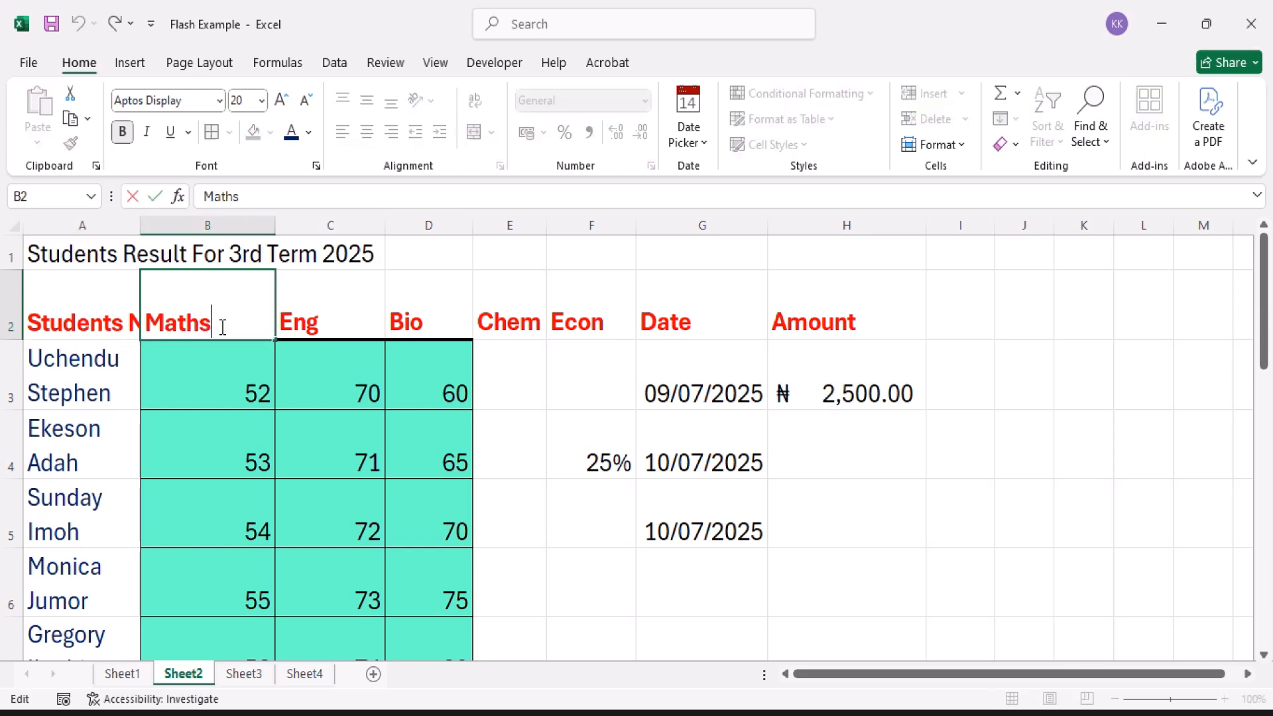
key("BackSpace")
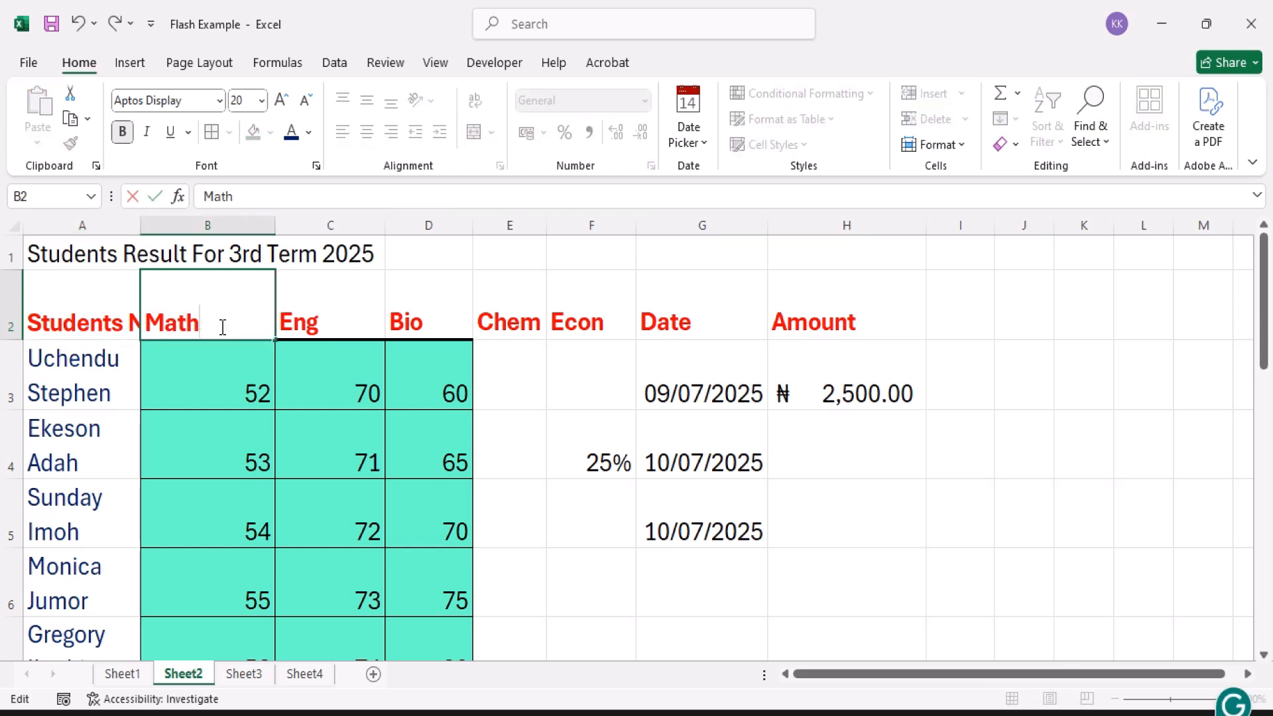
type("ematics")
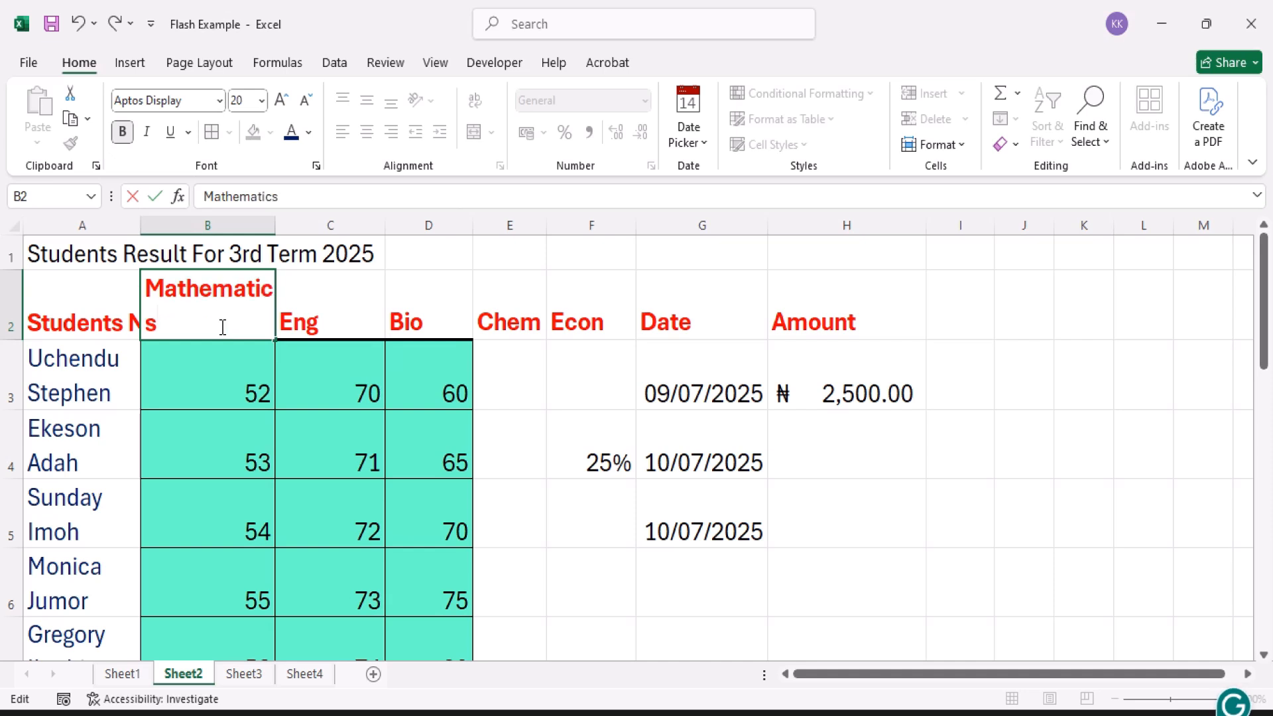
key("Return")
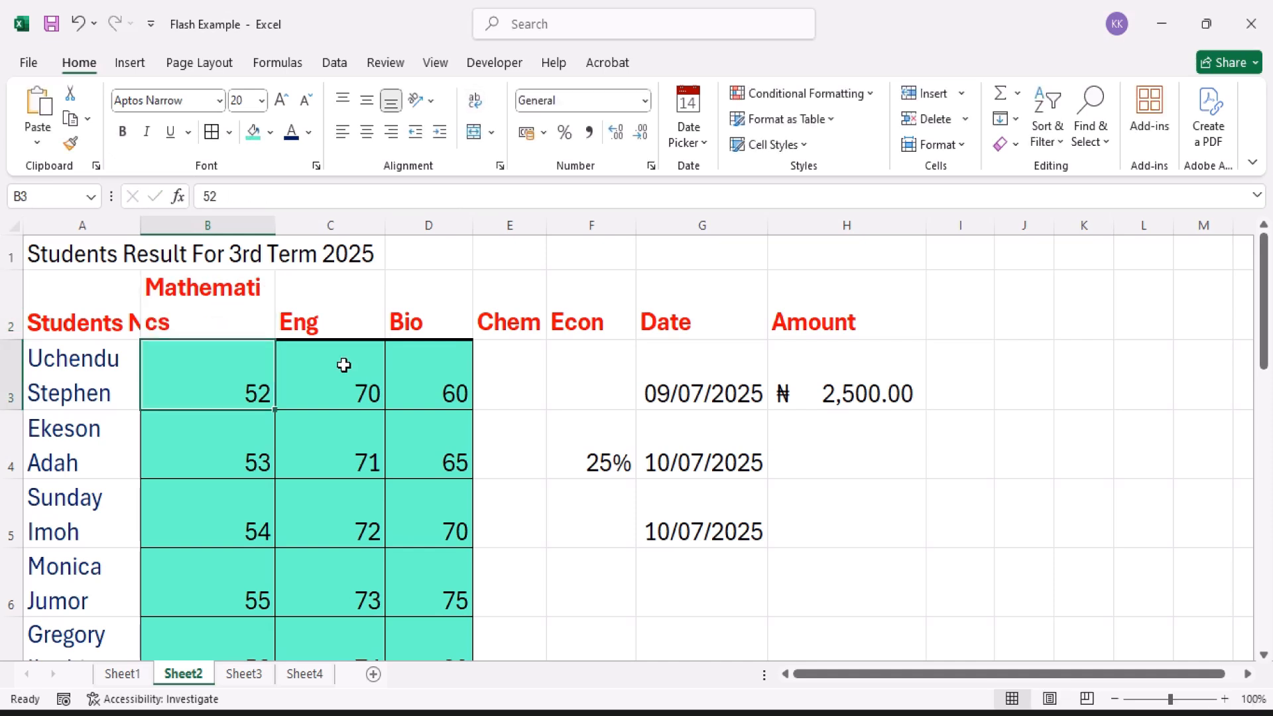
Step: Merge and center the title across cells A1 to G1 and make it bold
left_click(231, 313)
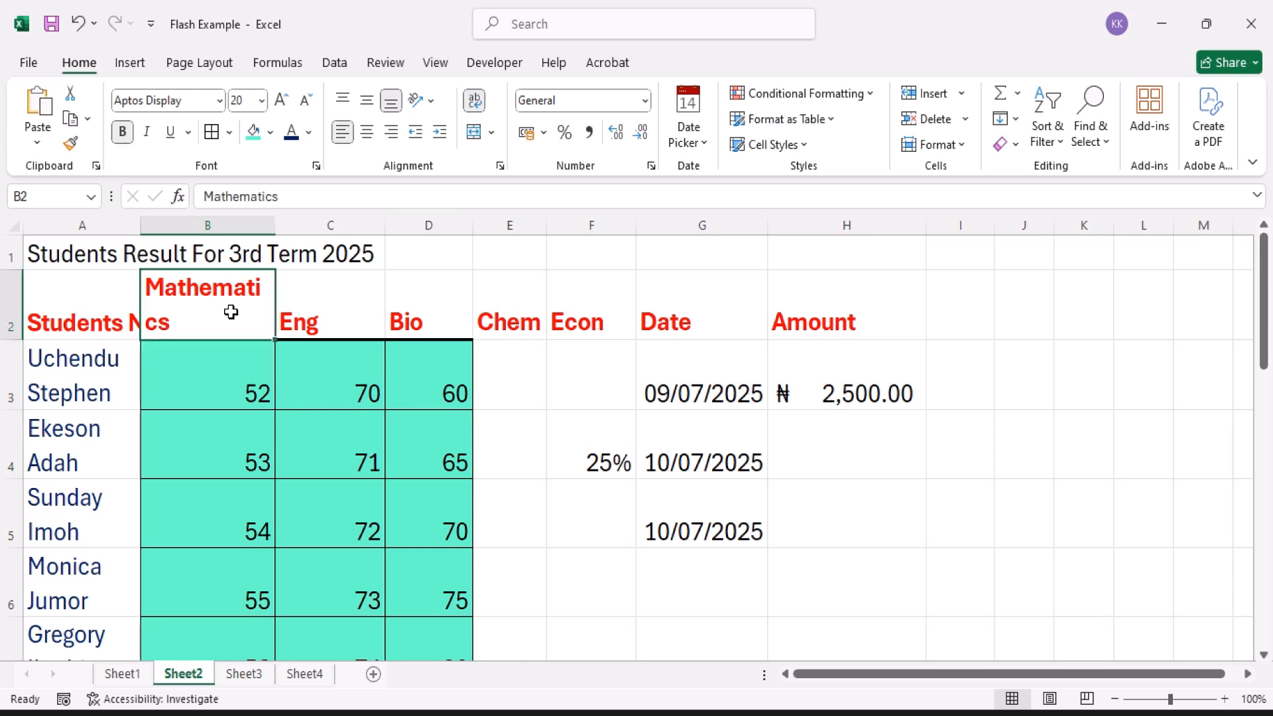
left_click(95, 293)
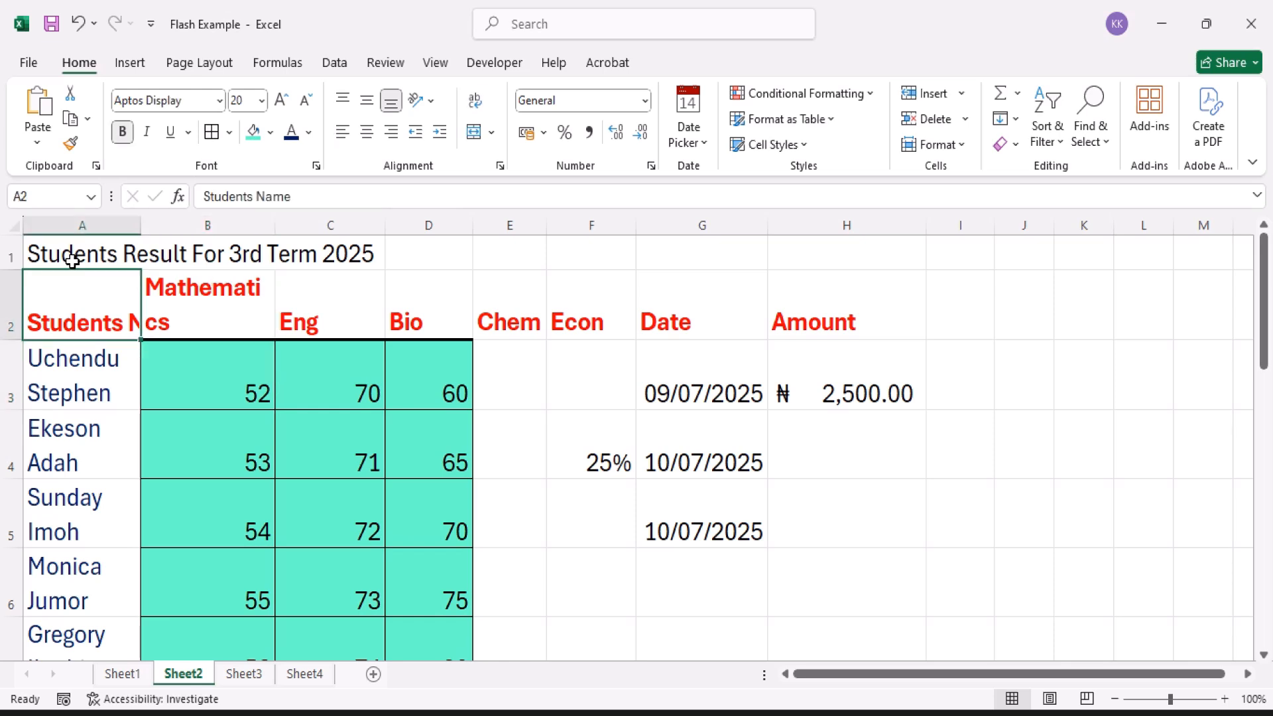
left_click(70, 256)
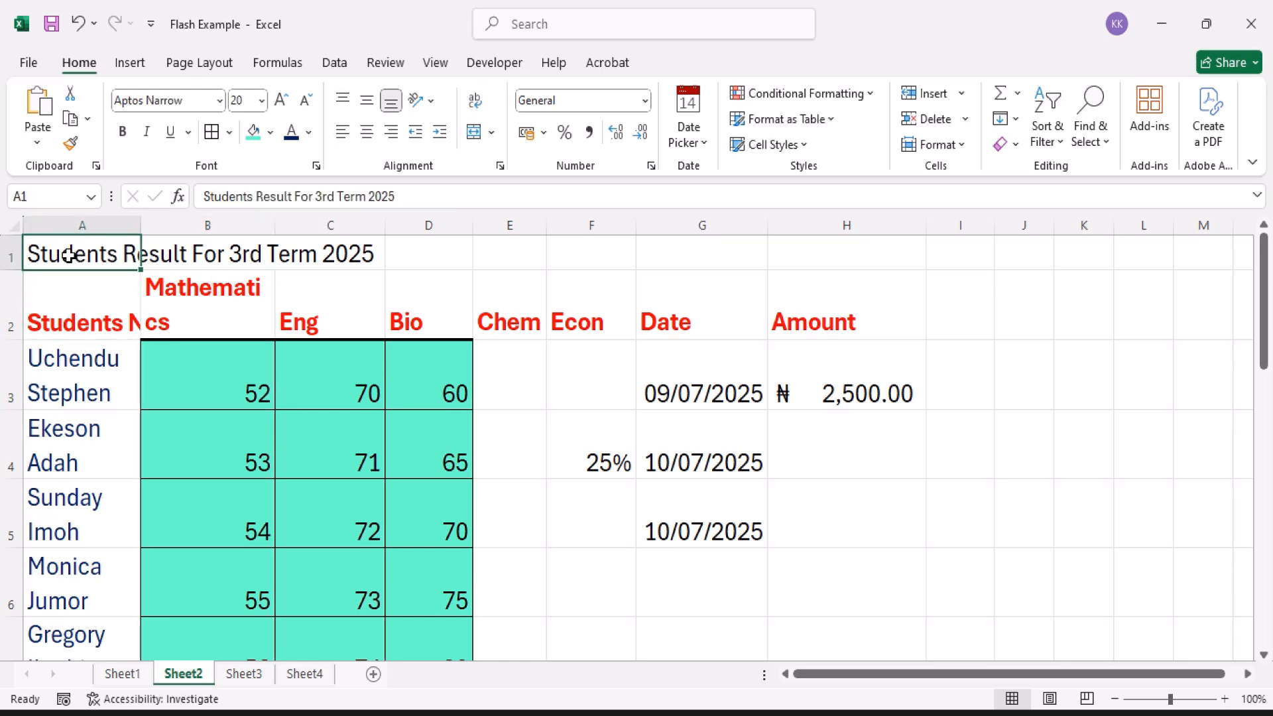
left_click_drag(70, 255, 752, 253)
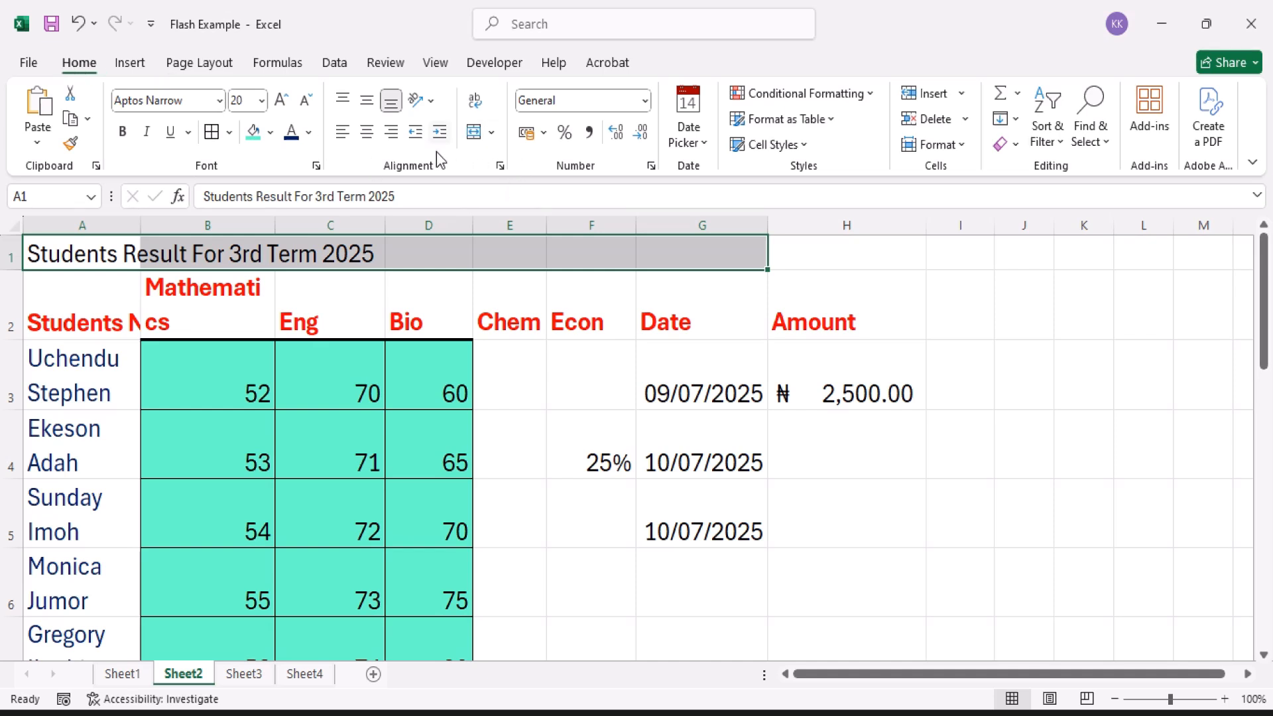
left_click(472, 132)
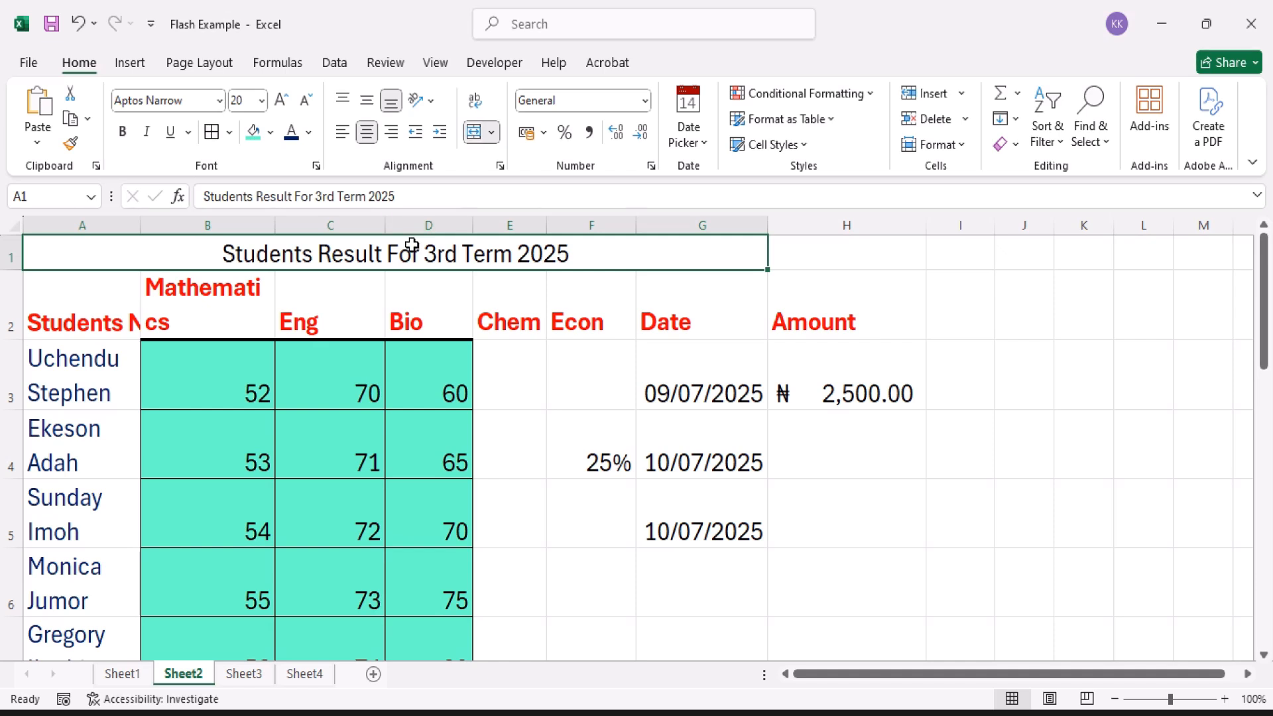
left_click(123, 136)
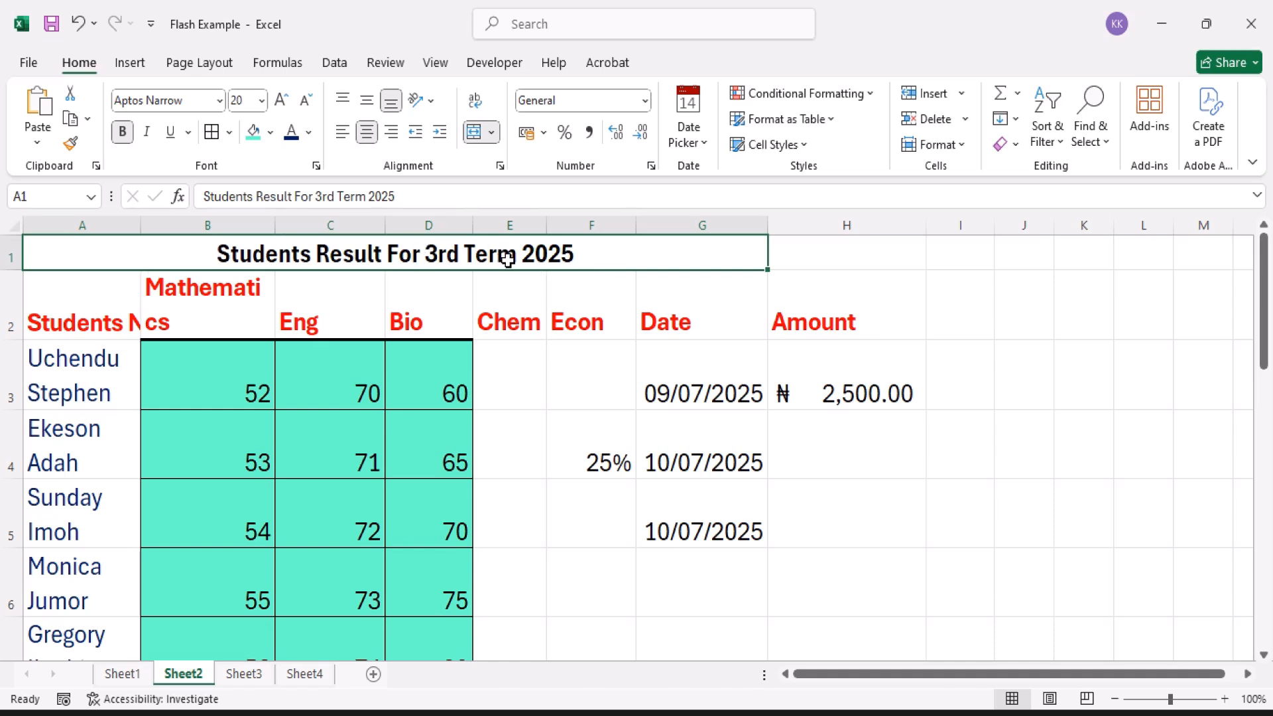
Step: Turn off text wrapping for the Mathematics header in cell B2
left_click(233, 310)
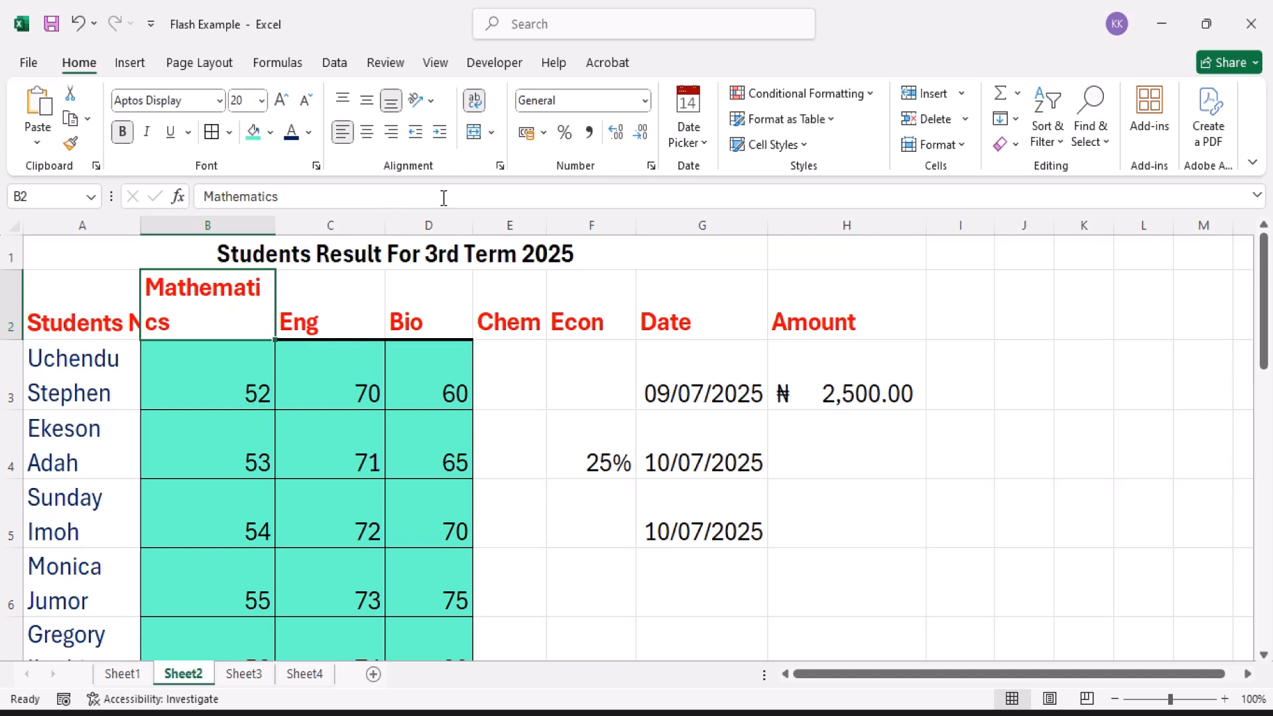
left_click(475, 102)
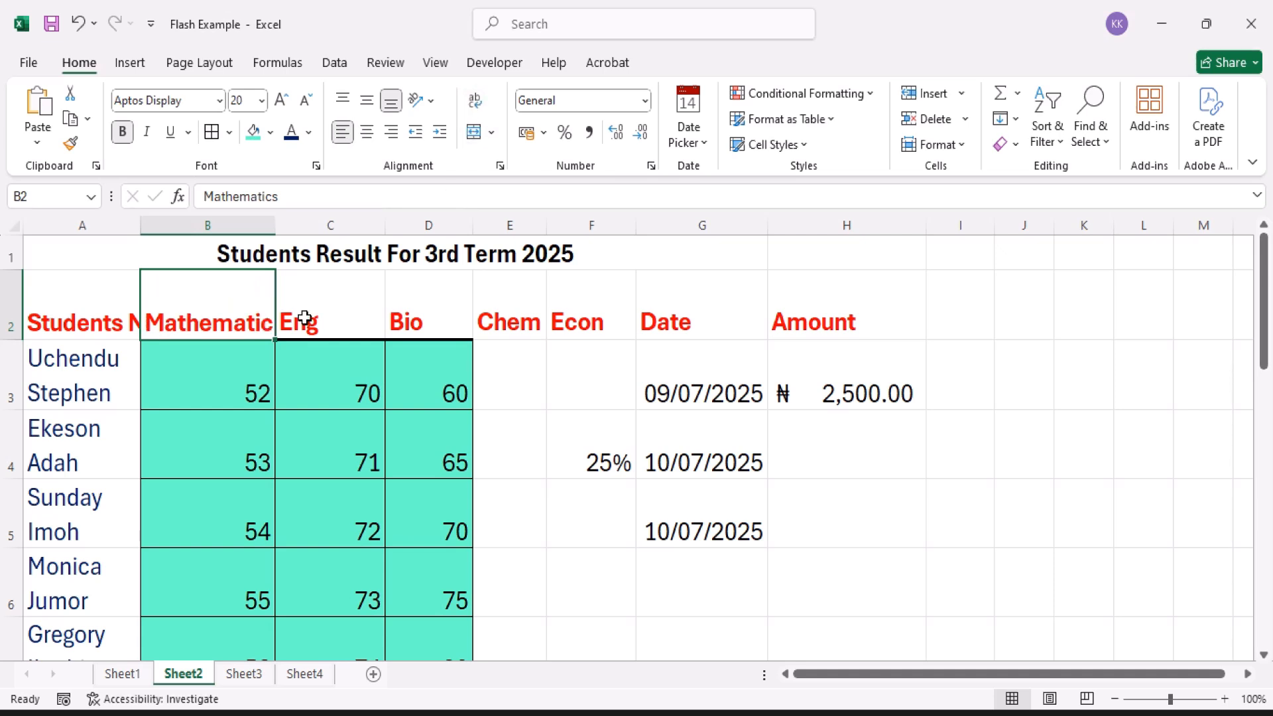
Step: Toggle off Merge & Center on the title in row 1 and undo that change
left_click(258, 257)
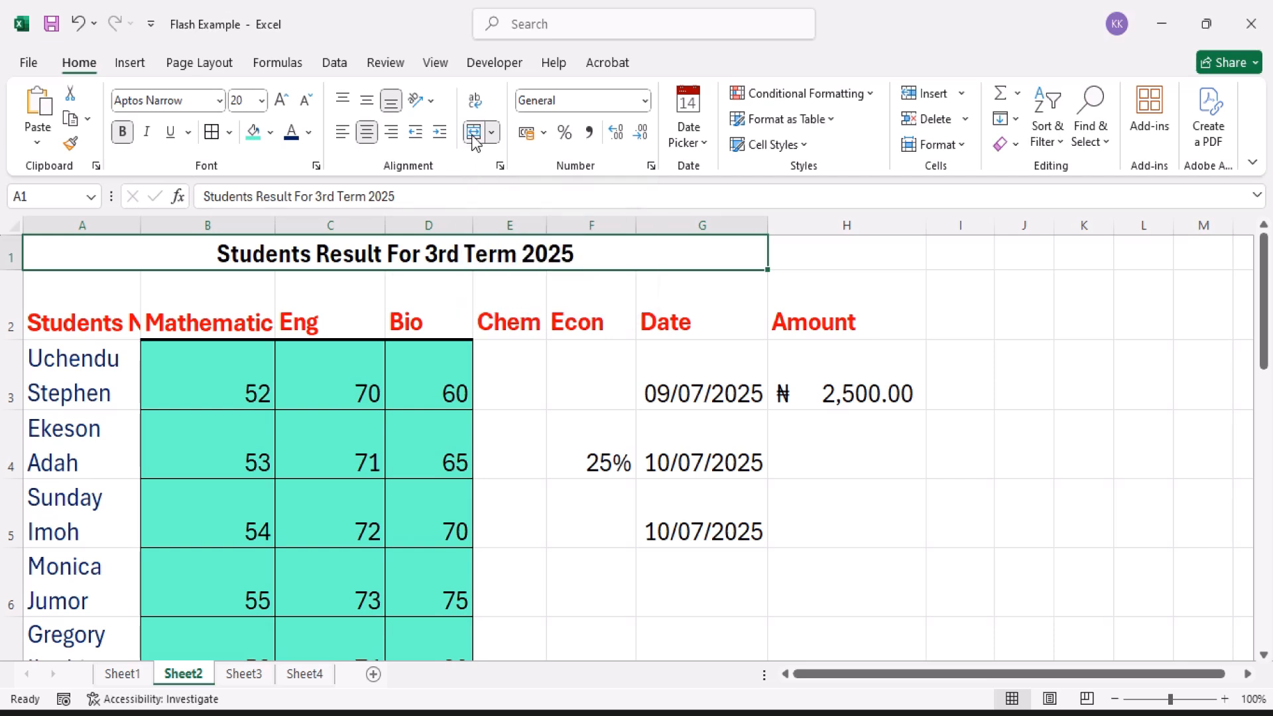
left_click(473, 132)
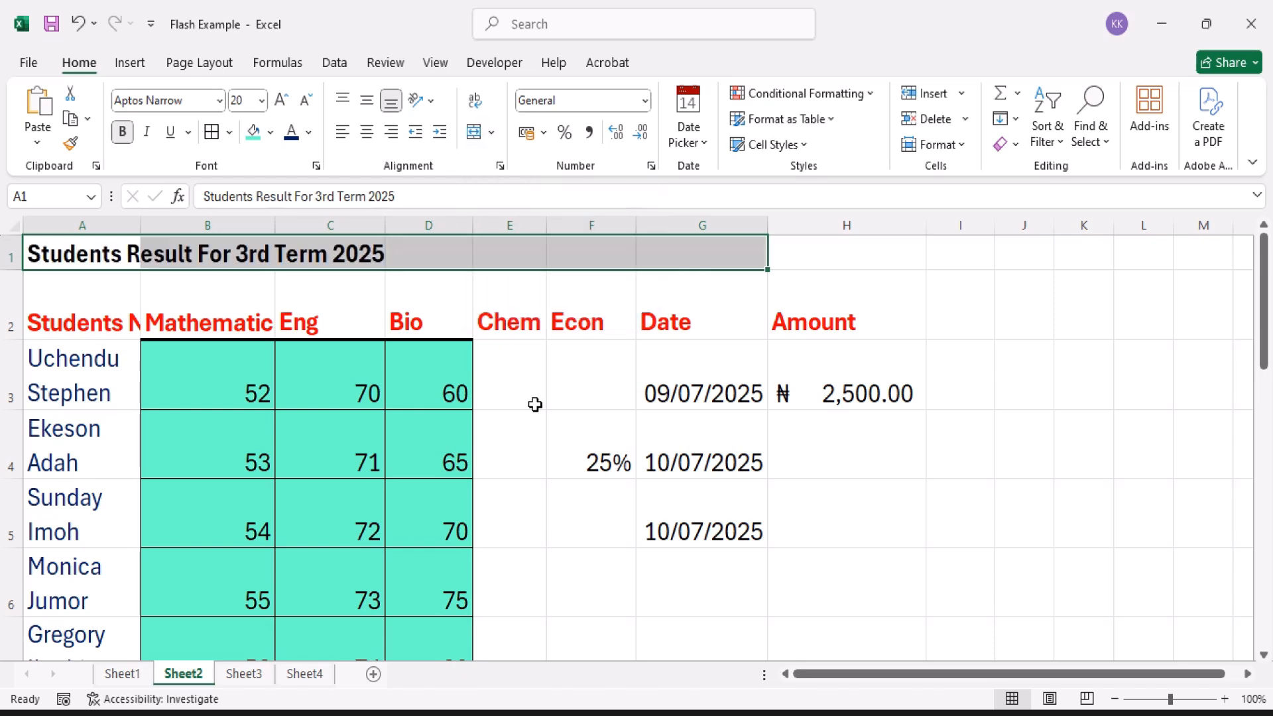
key("ctrl+z")
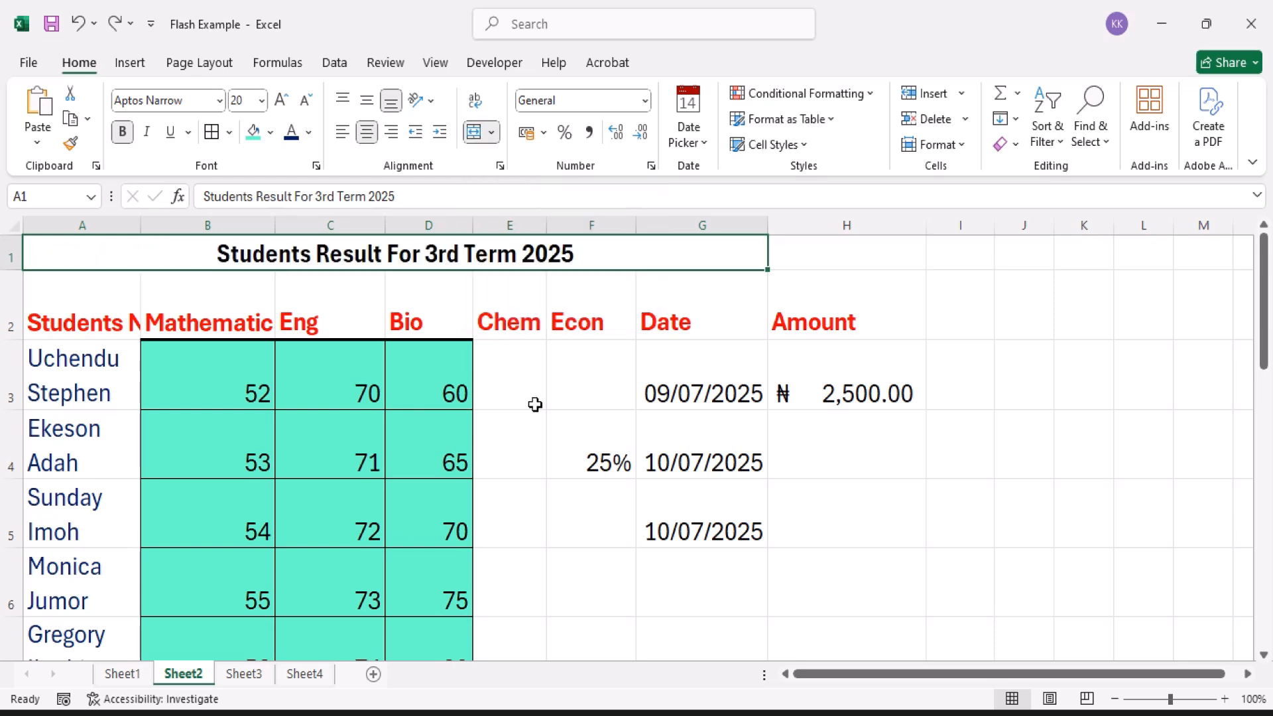
Step: Split the merged title cell A1:G1 back into separate cells with Unmerge Cells
left_click(491, 132)
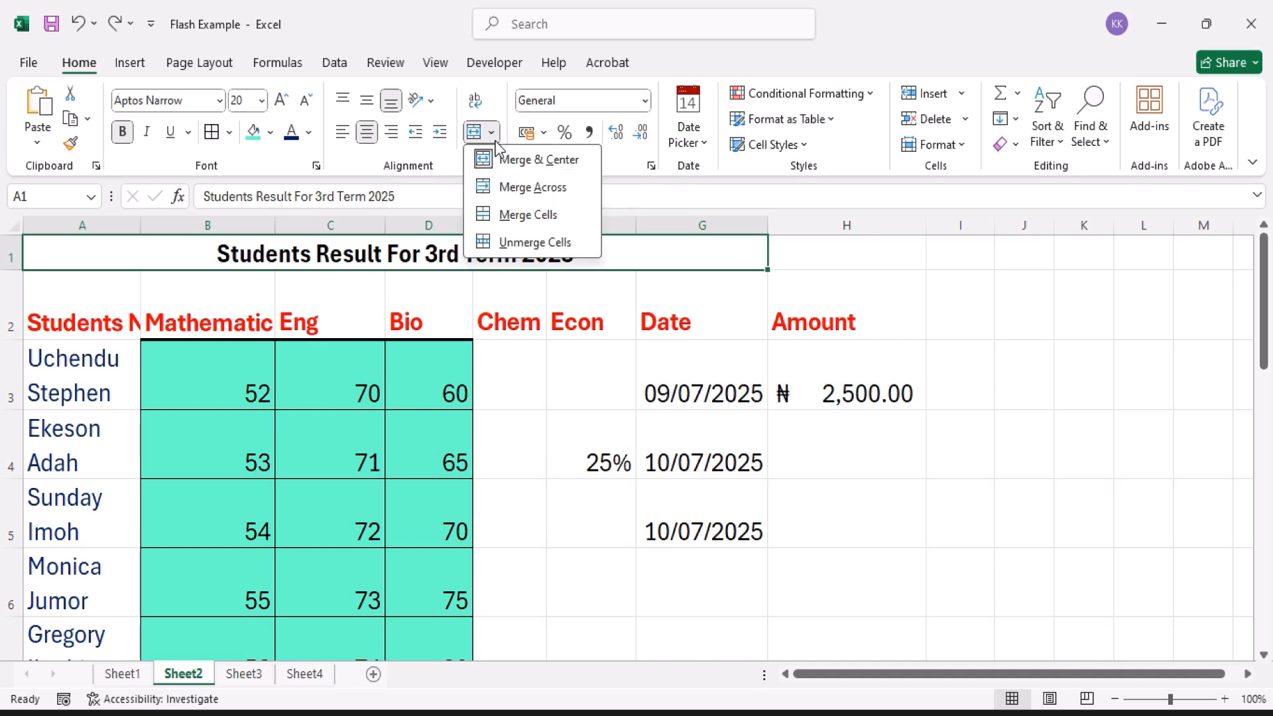
left_click(565, 251)
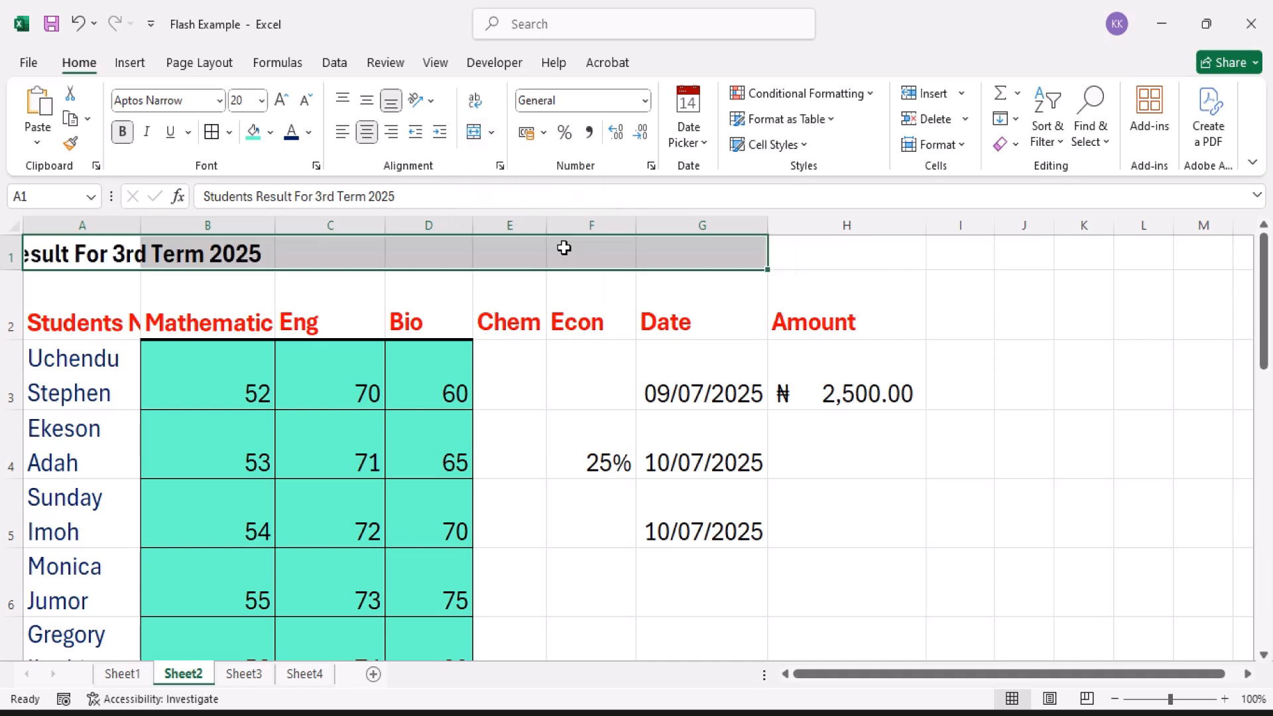
left_click(88, 256)
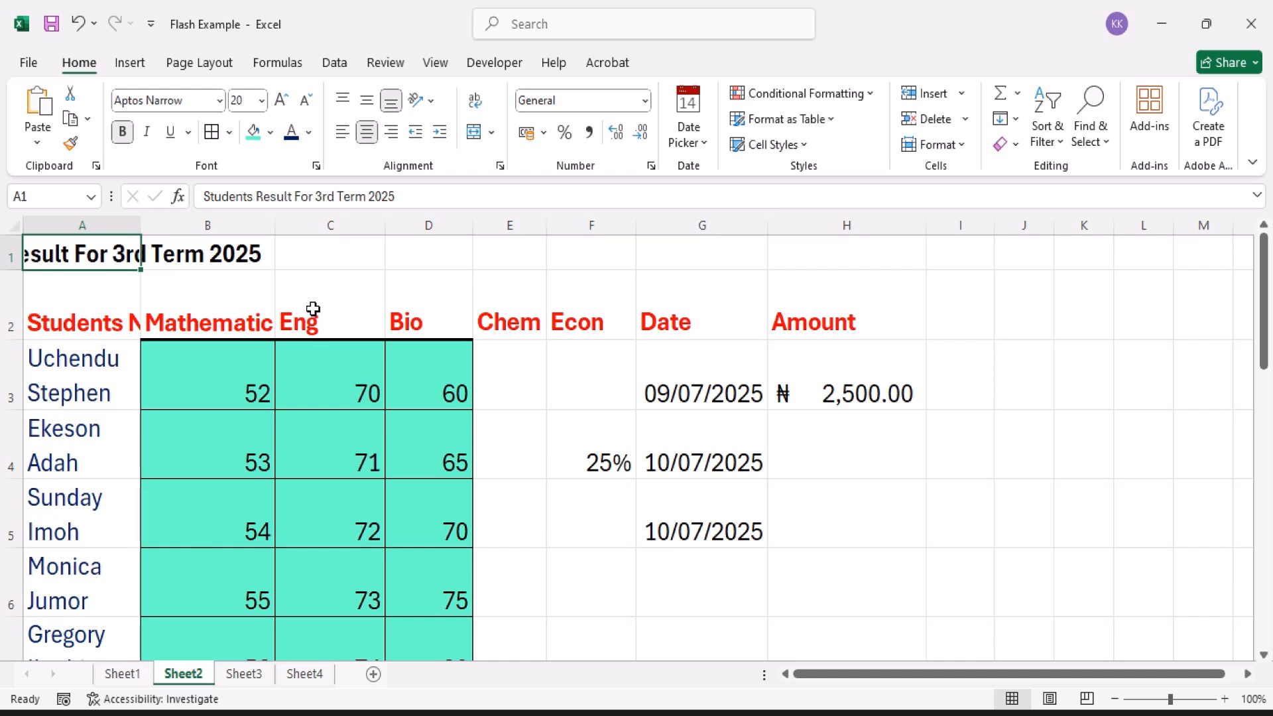
Step: Turn off text wrapping for the headers from Eng to Amount in cells C2 to H2
left_click_drag(313, 309, 785, 315)
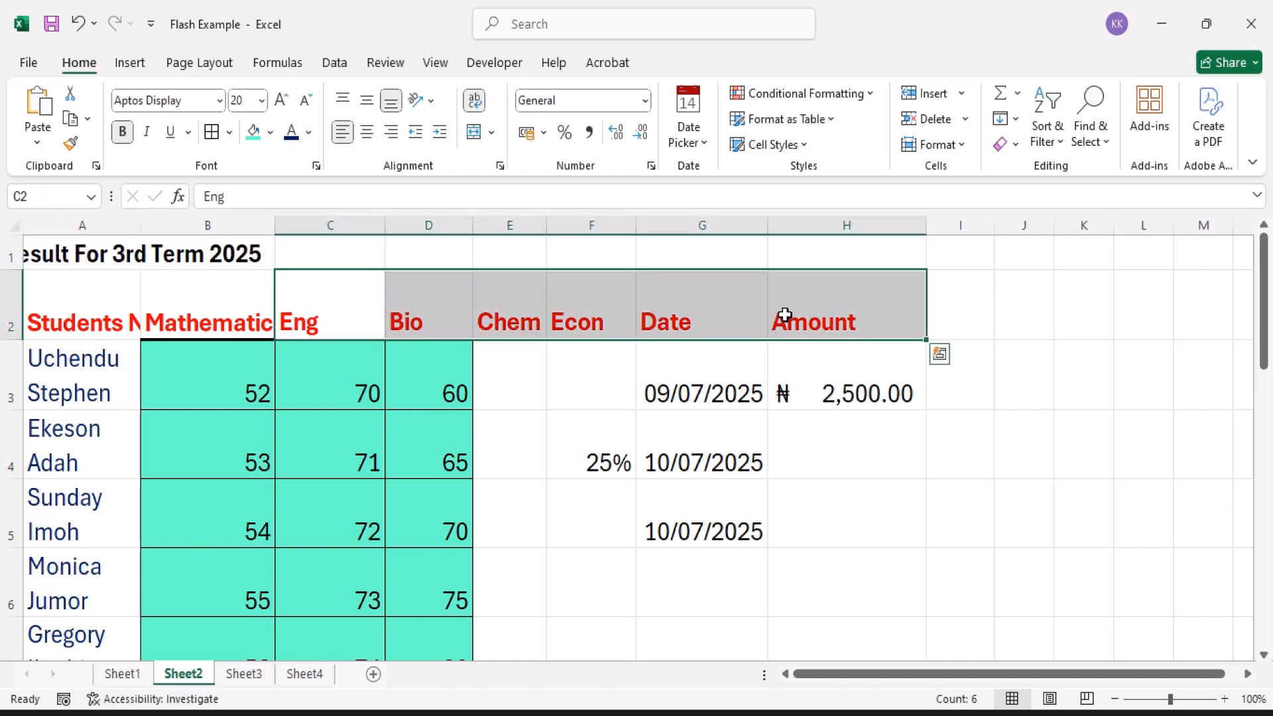
left_click(476, 102)
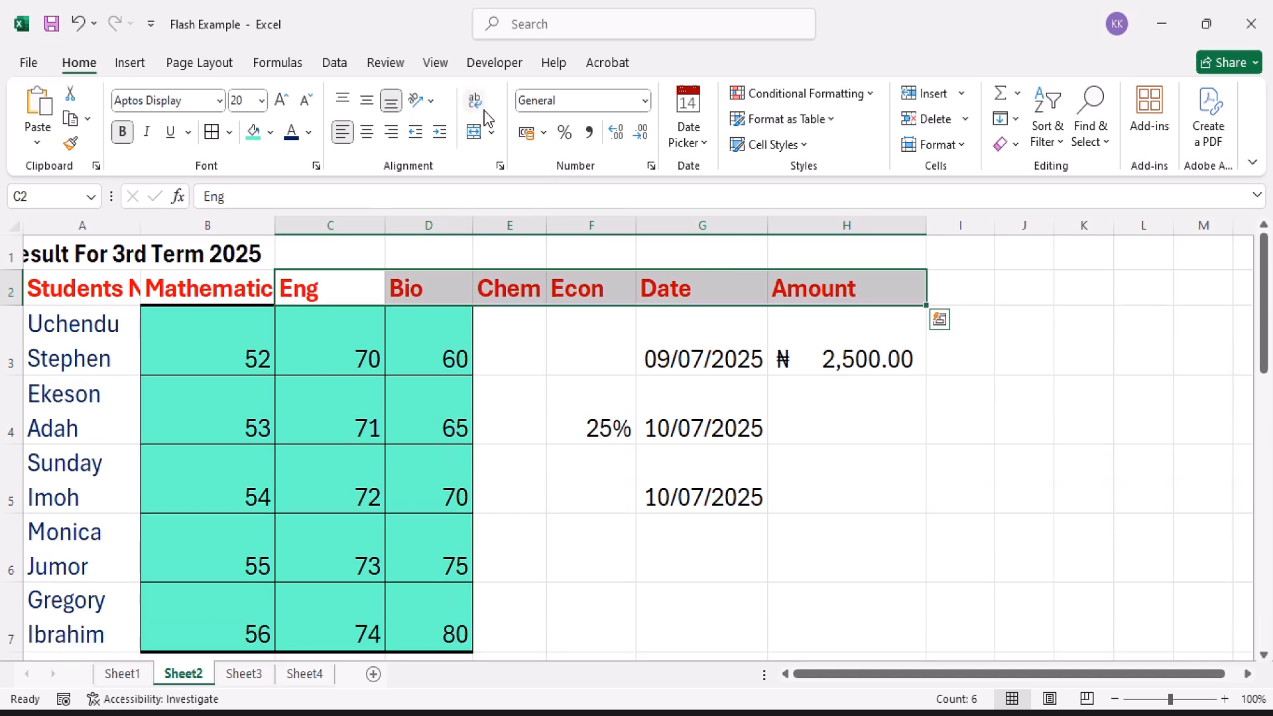
left_click(492, 134)
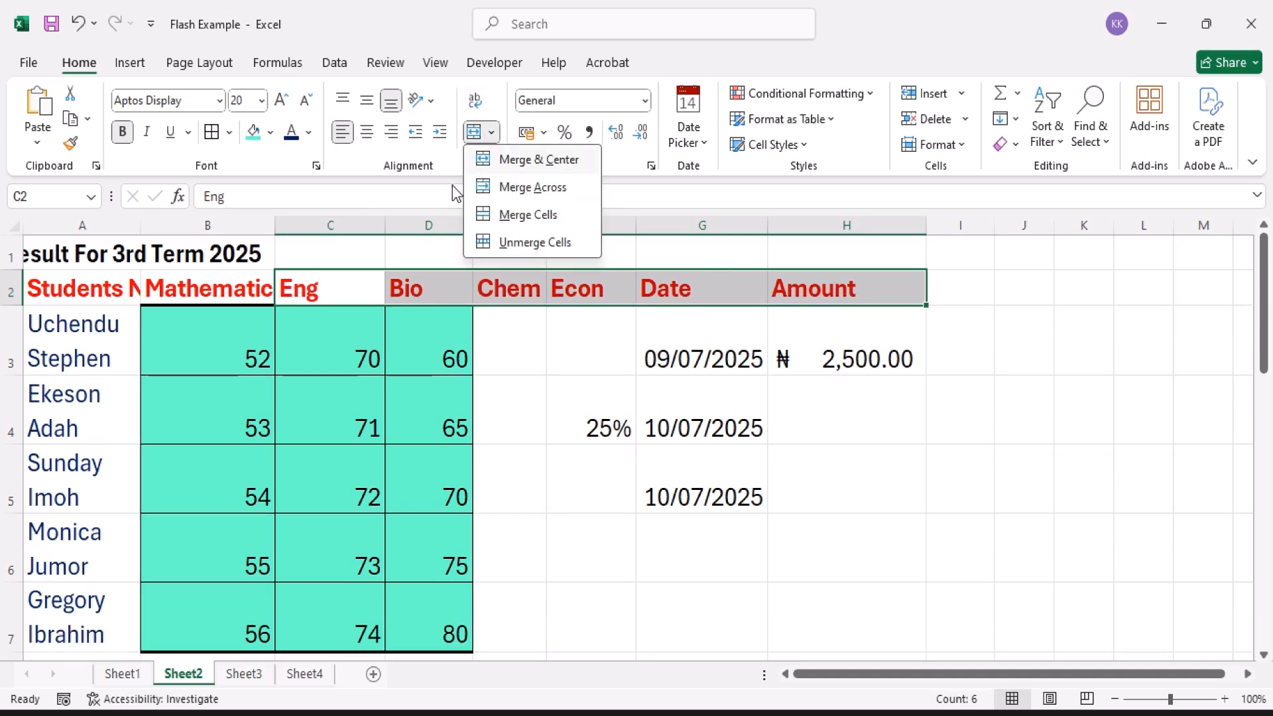
left_click(428, 265)
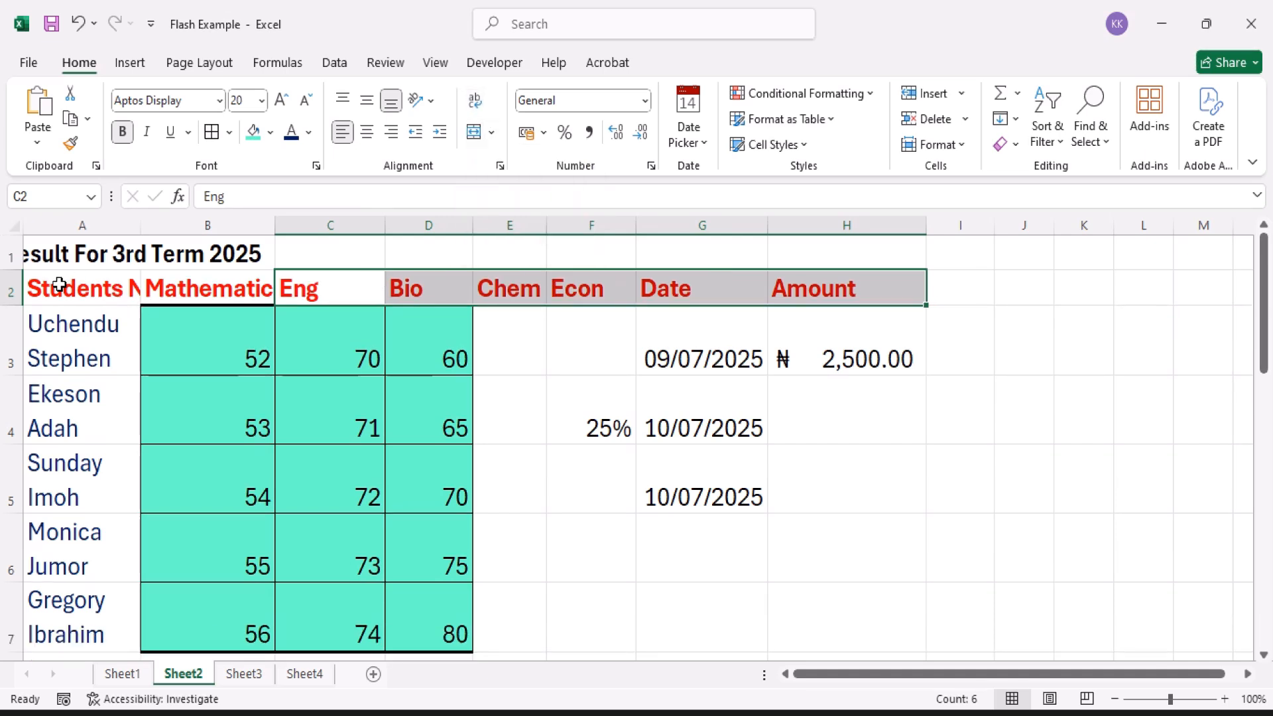
Step: Merge cells A2:E3 row by row with Merge Across, accepting the loss of the other values, and undo the merge
left_click_drag(60, 285, 484, 336)
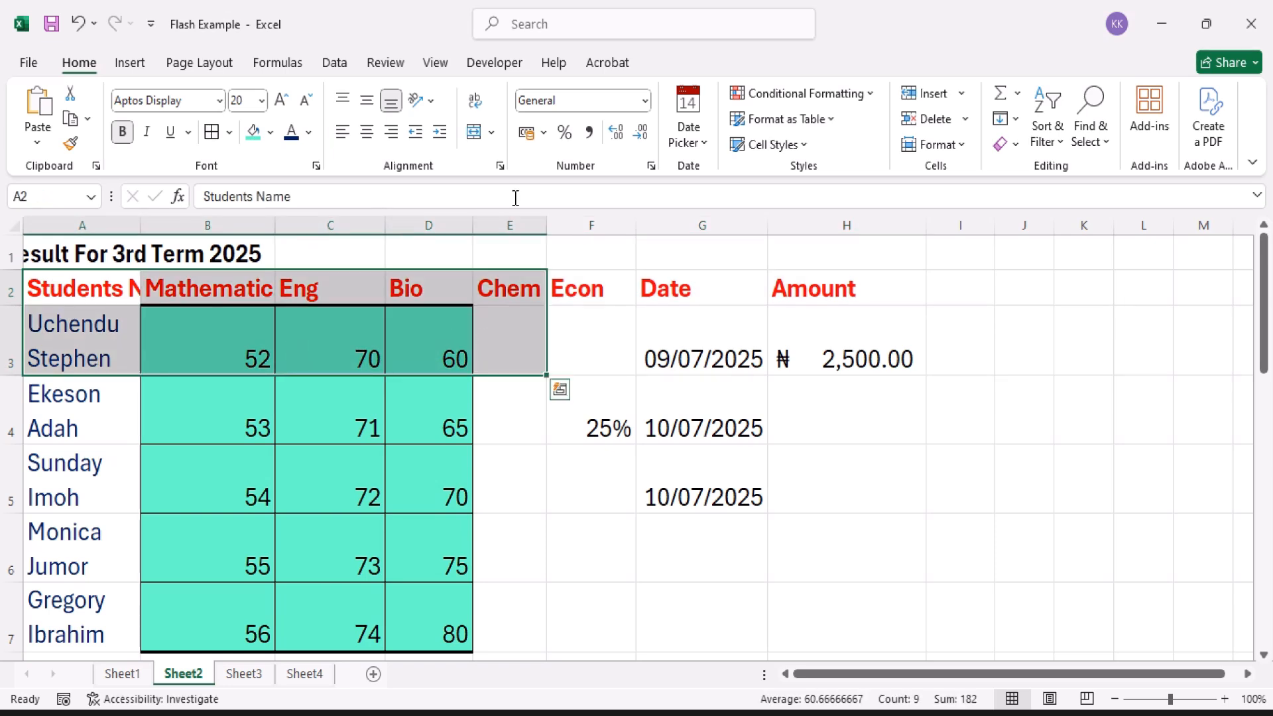
left_click(492, 133)
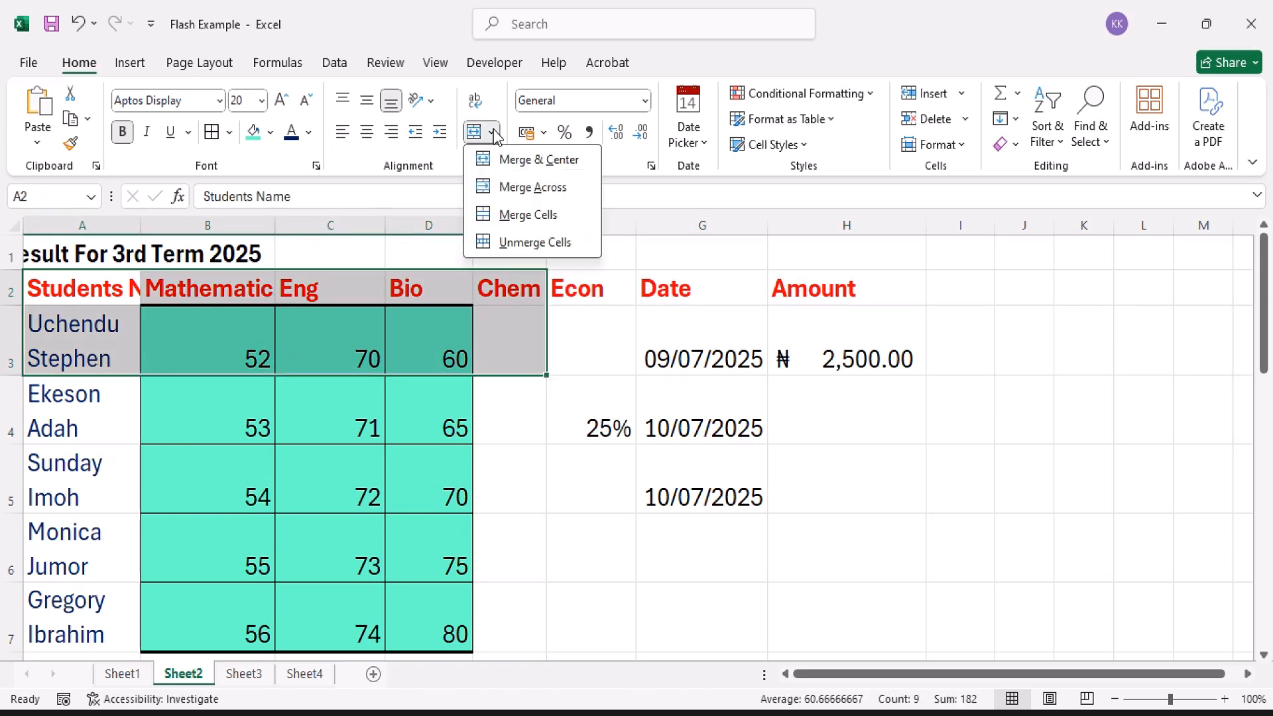
left_click(527, 189)
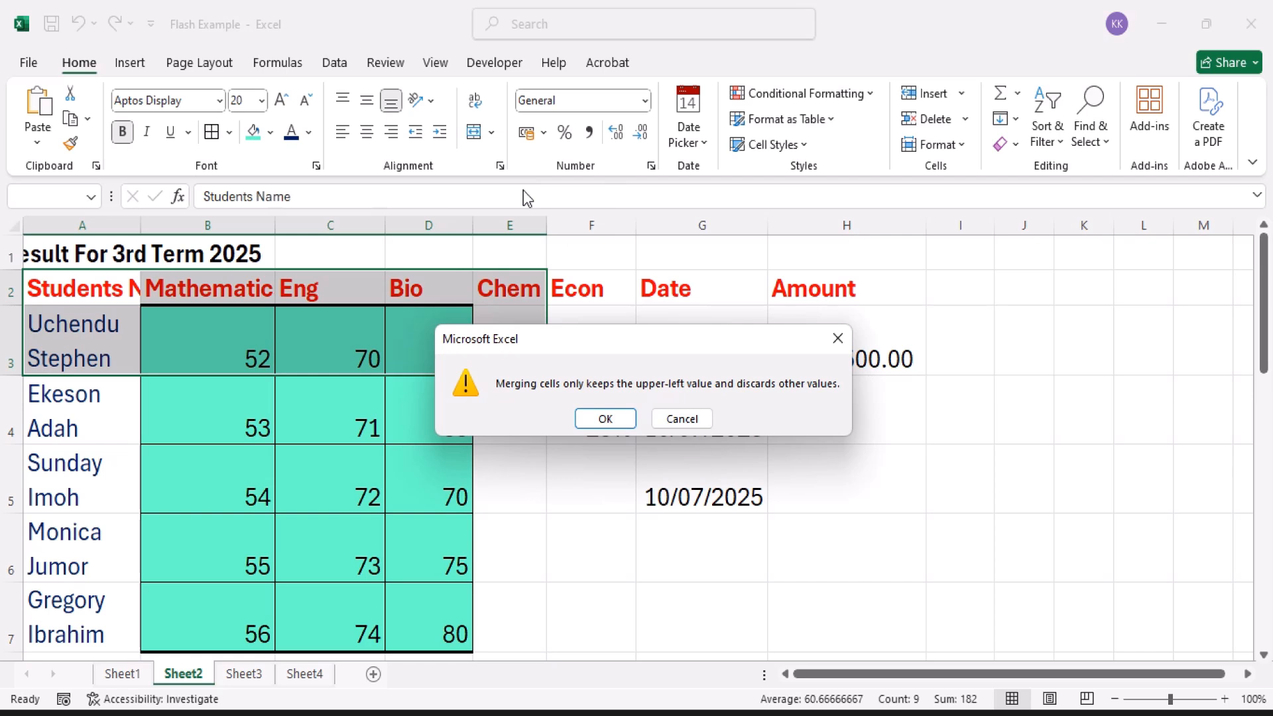
left_click(604, 419)
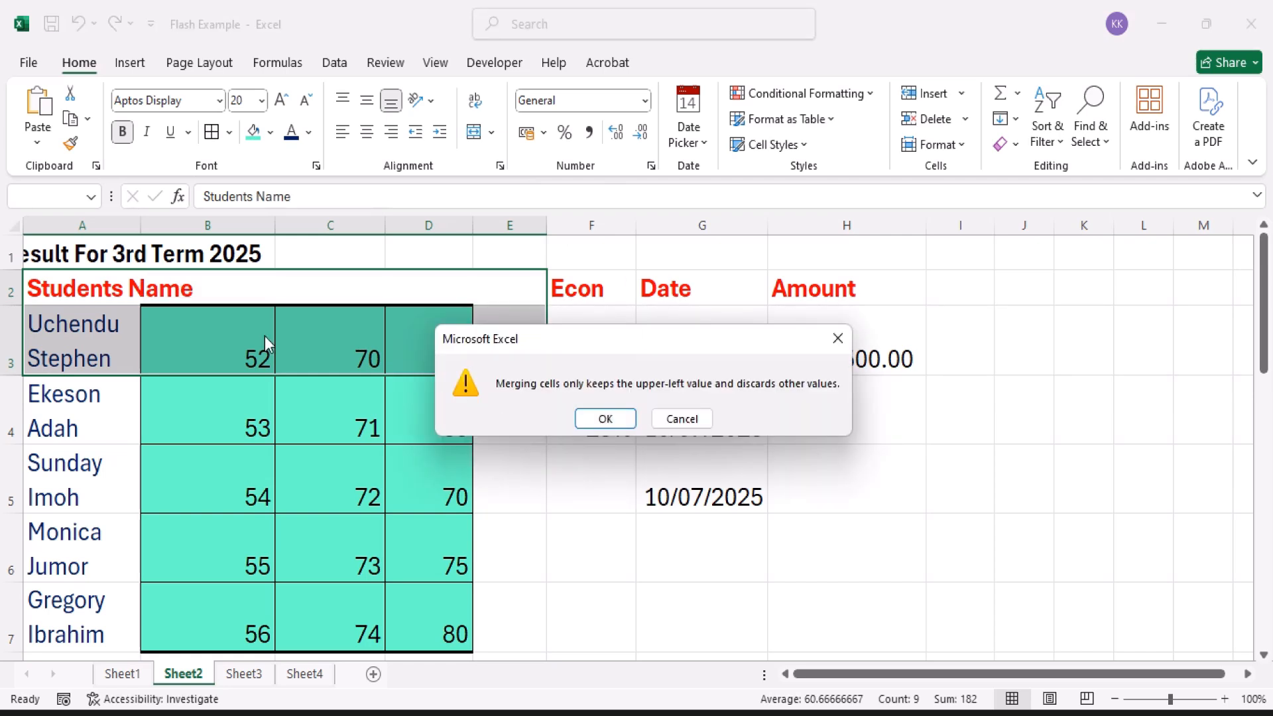
left_click(587, 419)
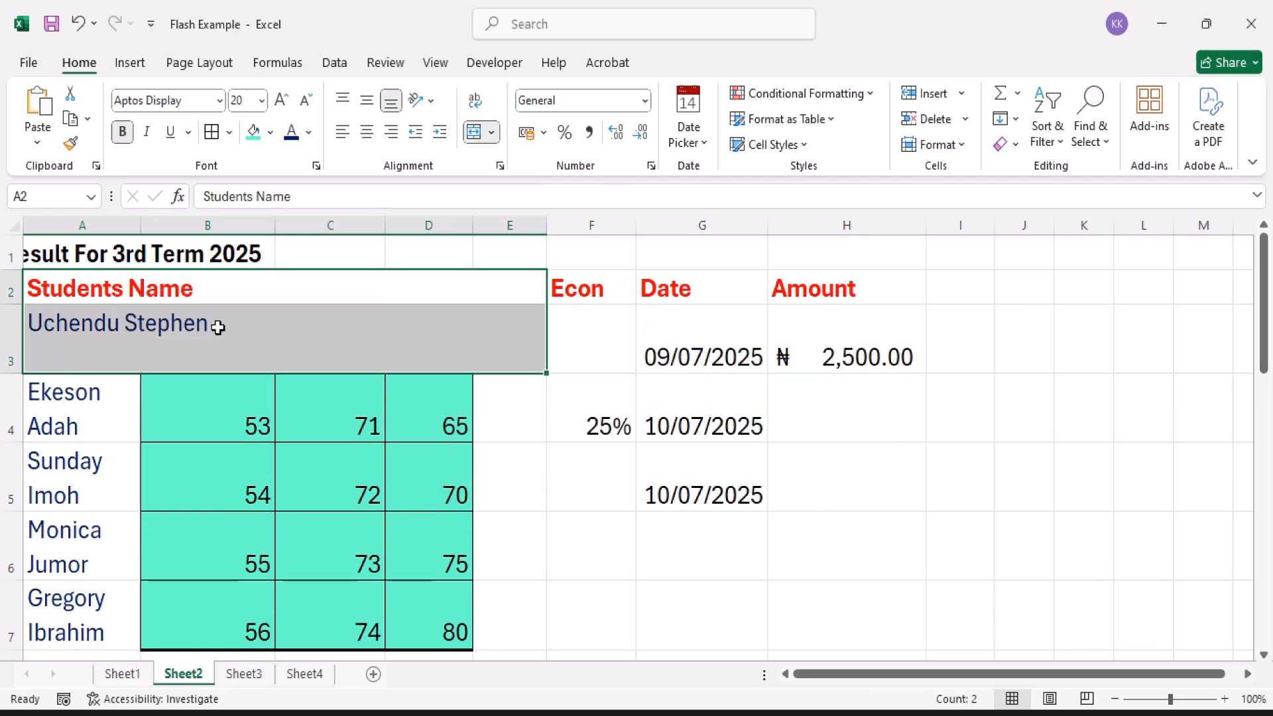
left_click(234, 343)
left_click(218, 289)
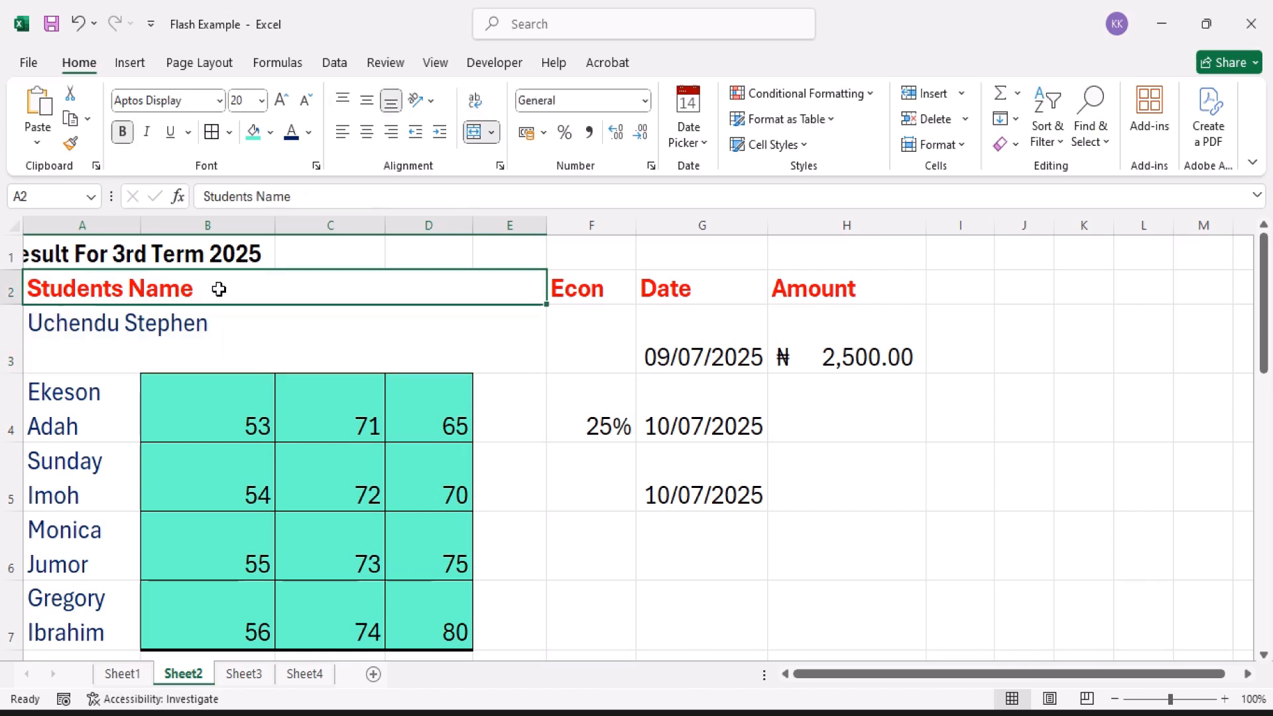
key("ctrl+z")
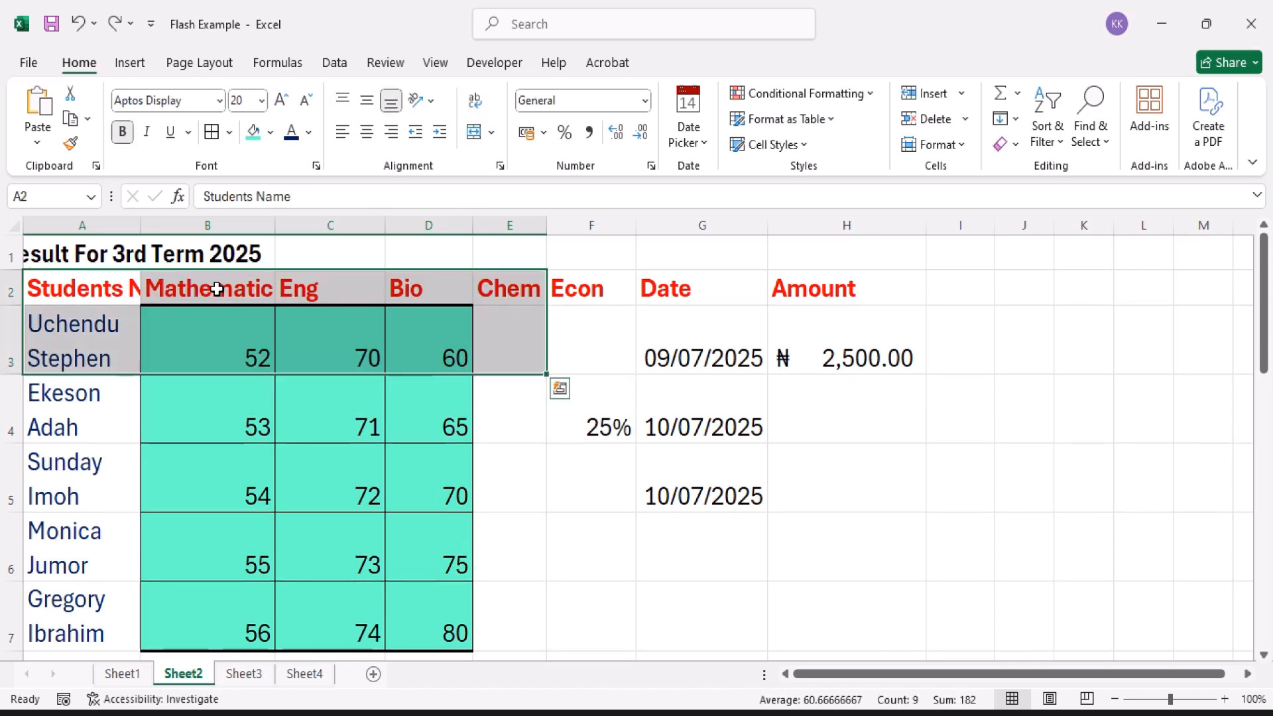
Step: Combine header cells A2:C2 with Merge Cells, keeping only the Students Name value
left_click_drag(100, 285, 366, 292)
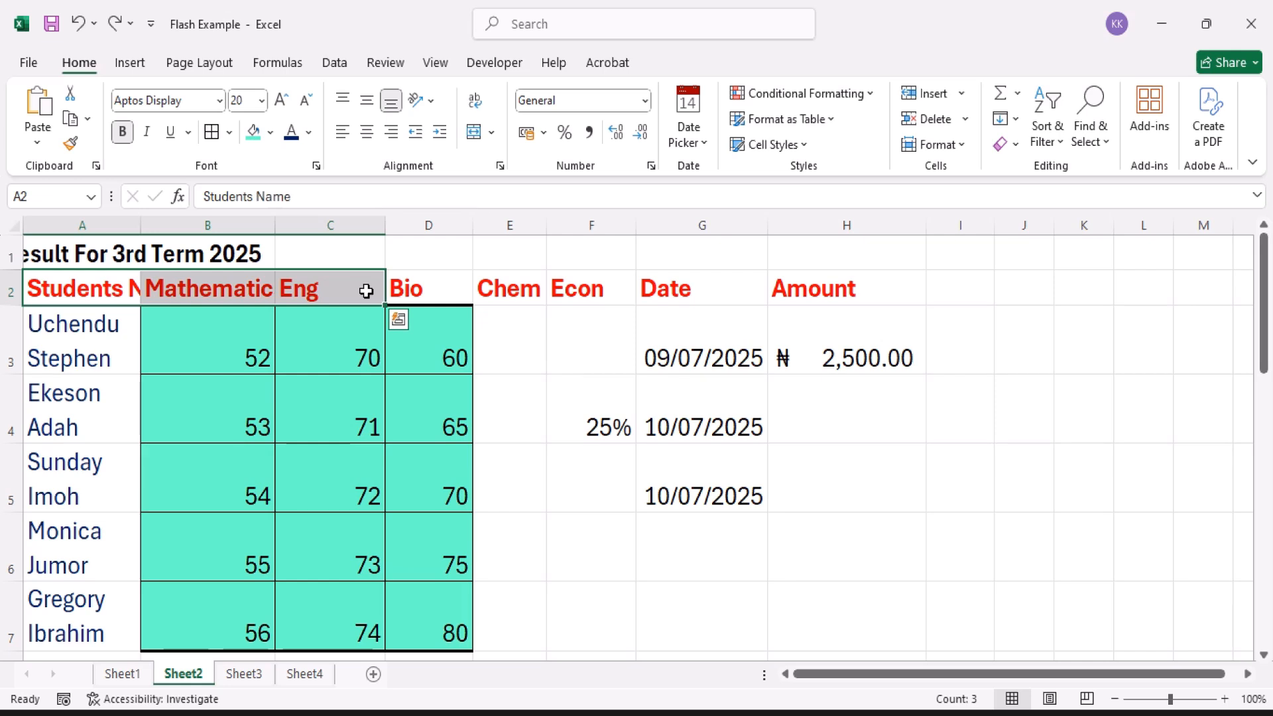
left_click(495, 130)
left_click(527, 214)
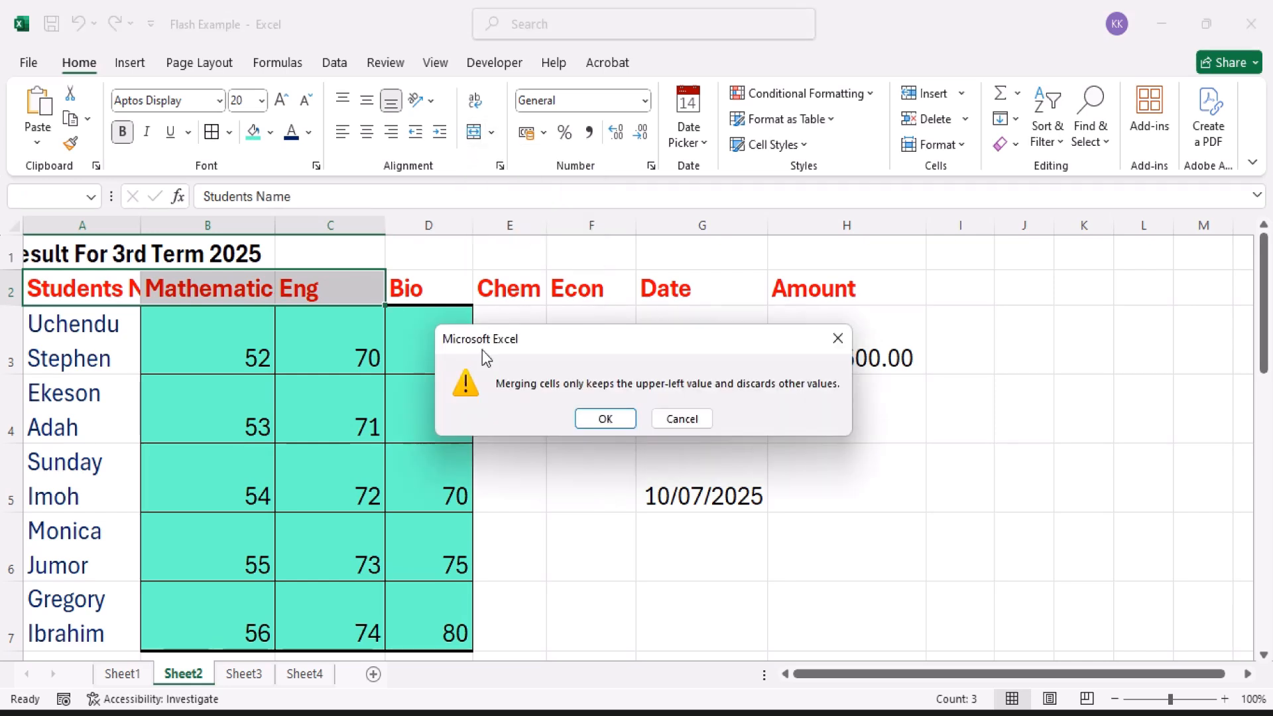
left_click(600, 415)
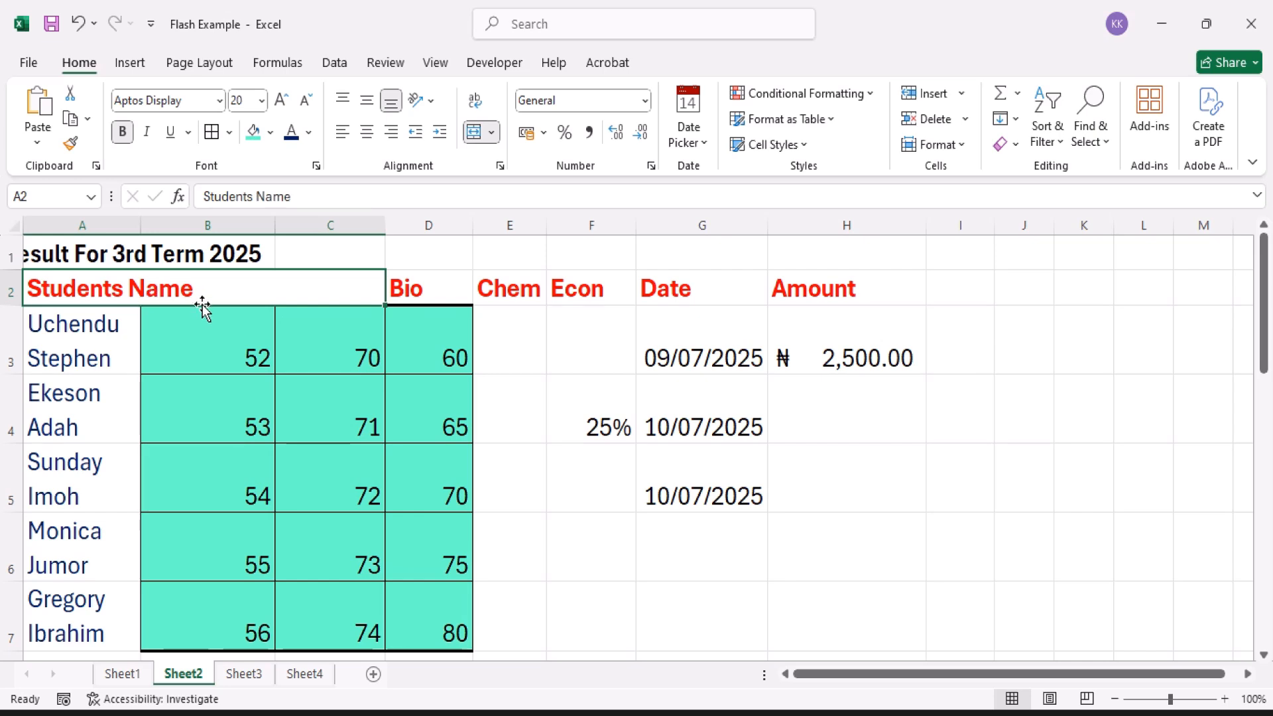
Step: Split the merged Students Name header A2:C2 back into separate cells with Unmerge Cells
left_click(491, 132)
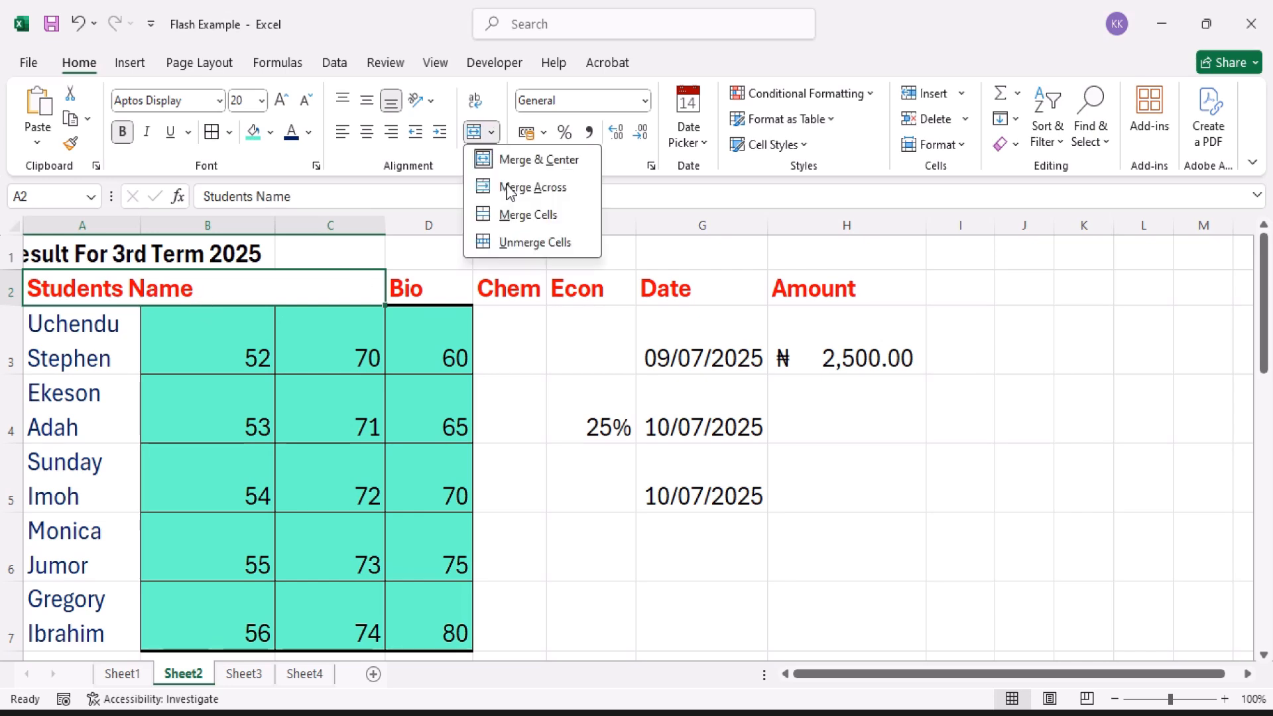
left_click(530, 242)
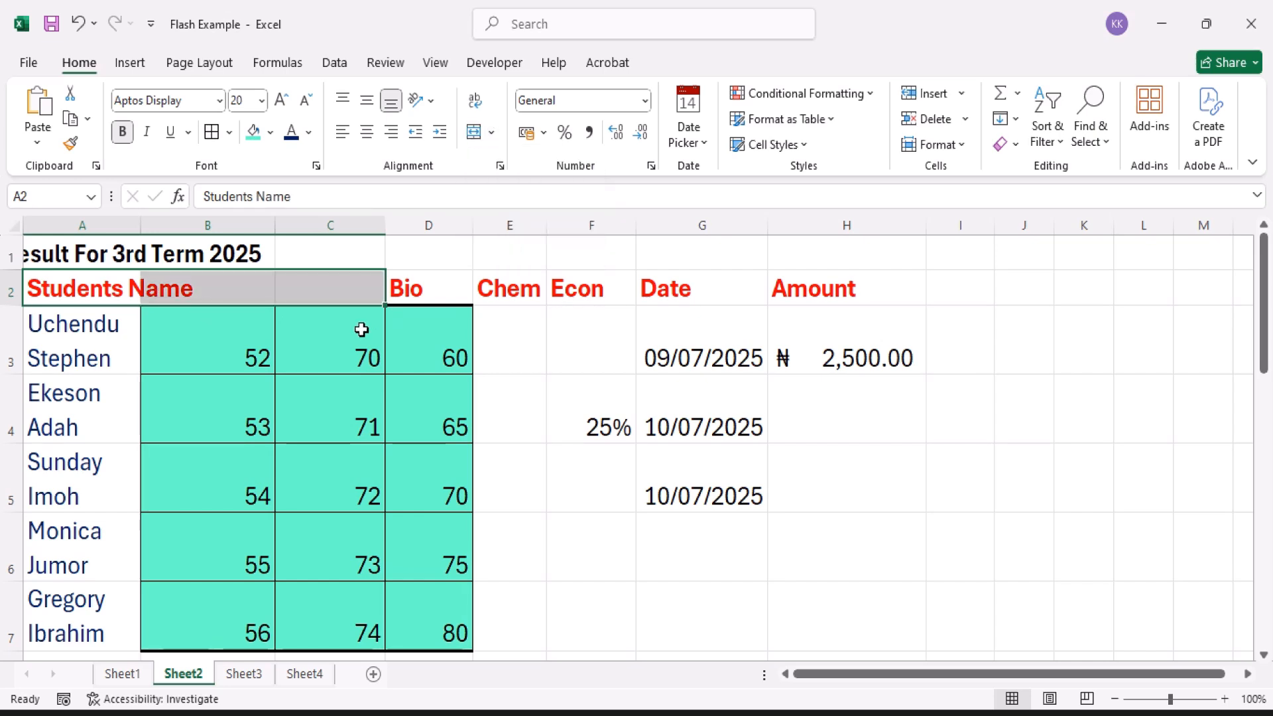
left_click(106, 288)
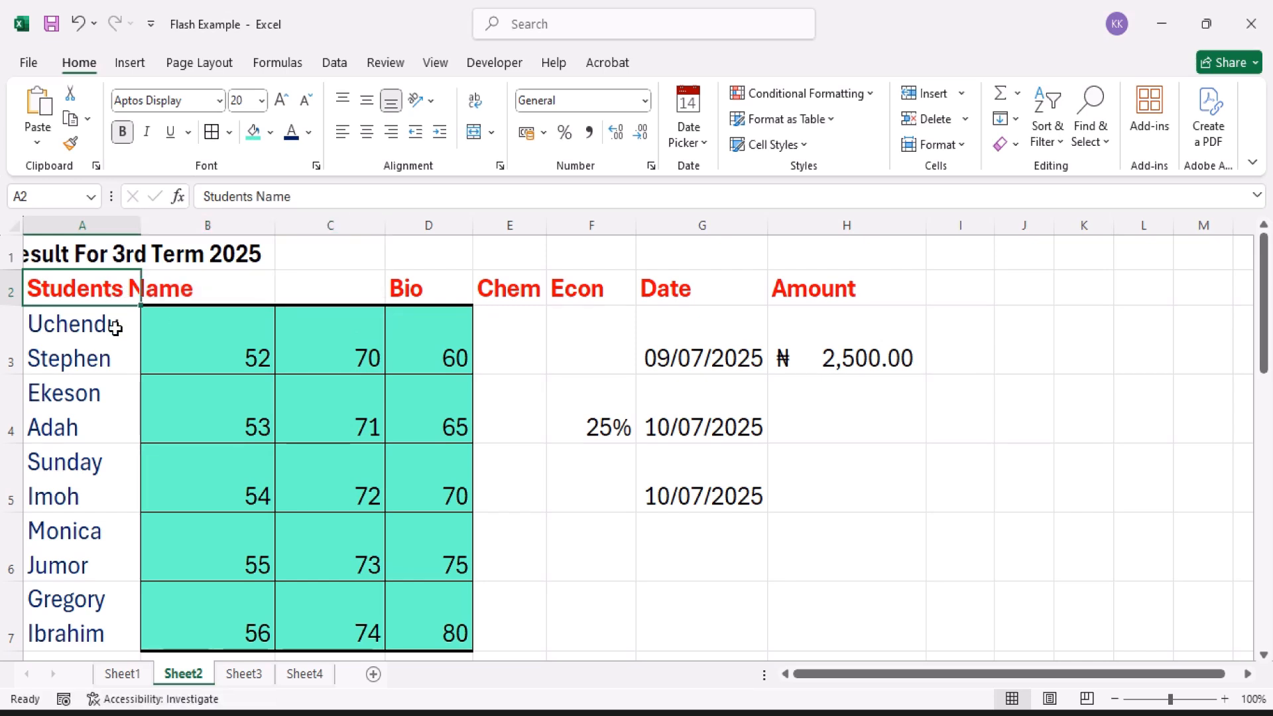
left_click(112, 326)
left_click(109, 260)
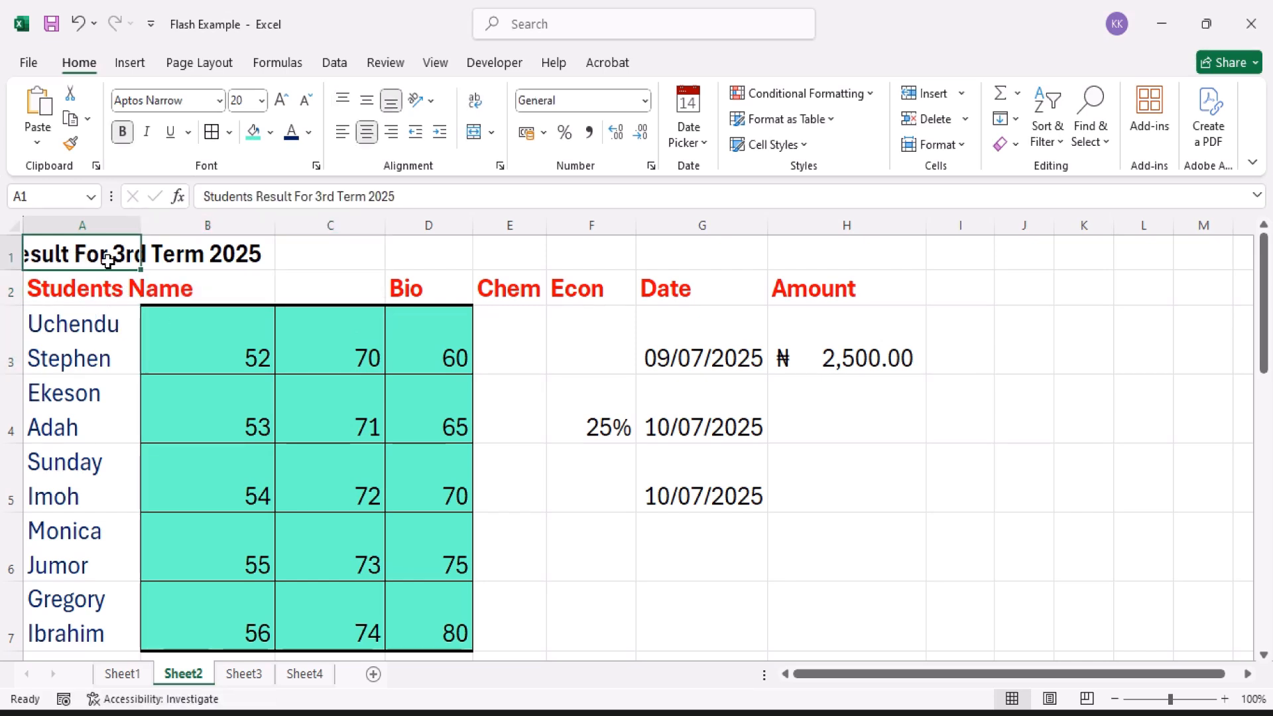
left_click(93, 294)
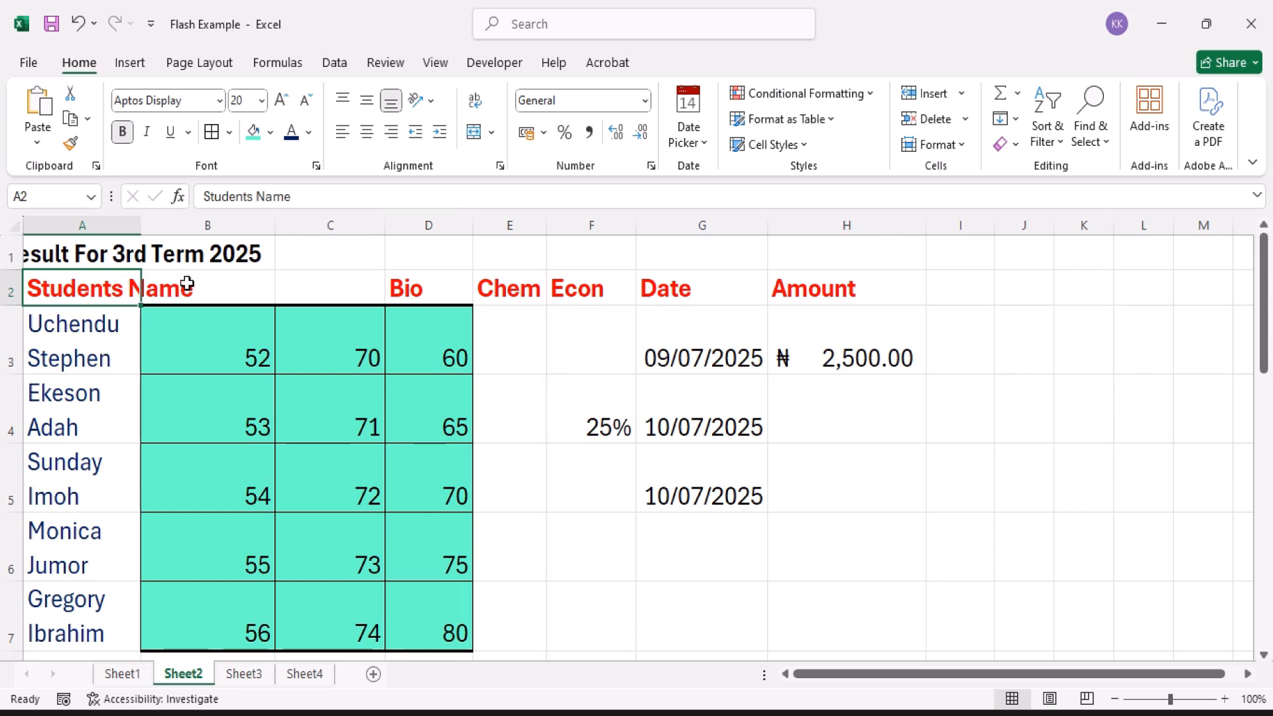
Step: Undo the unmerging and merging of A2:C2 to bring back the Mathematics and Eng headers, keeping the headers unwrapped
key("shift+Right")
key("shift+Right")
type("Mathematic\tEng")
key("ctrl+z")
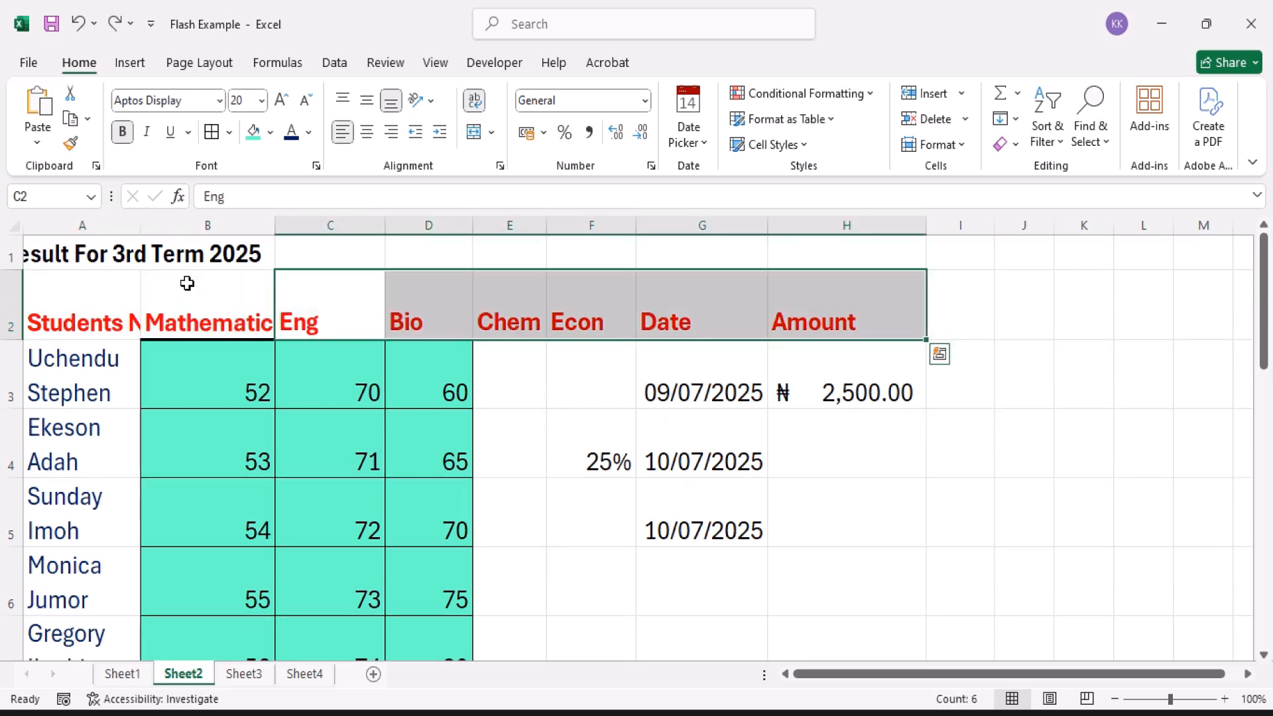
key("ctrl+z")
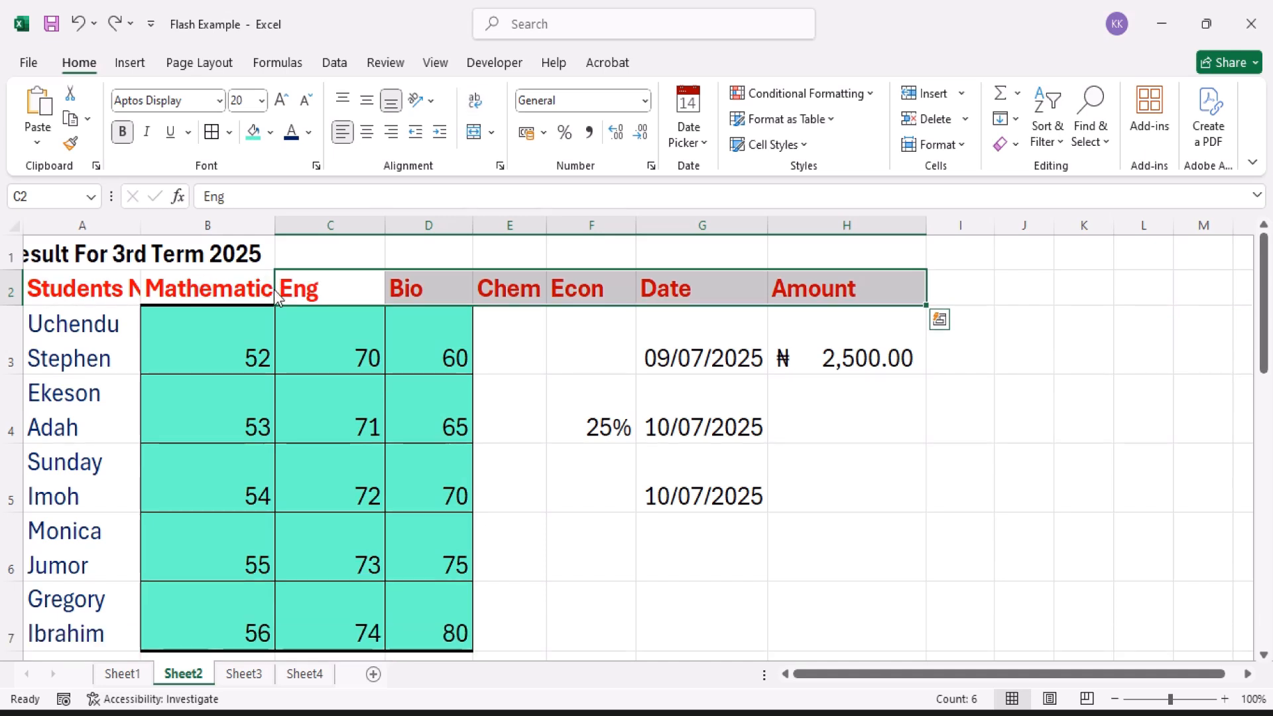
Step: Change the header in cell C2 to English
double_click(325, 288)
type("l")
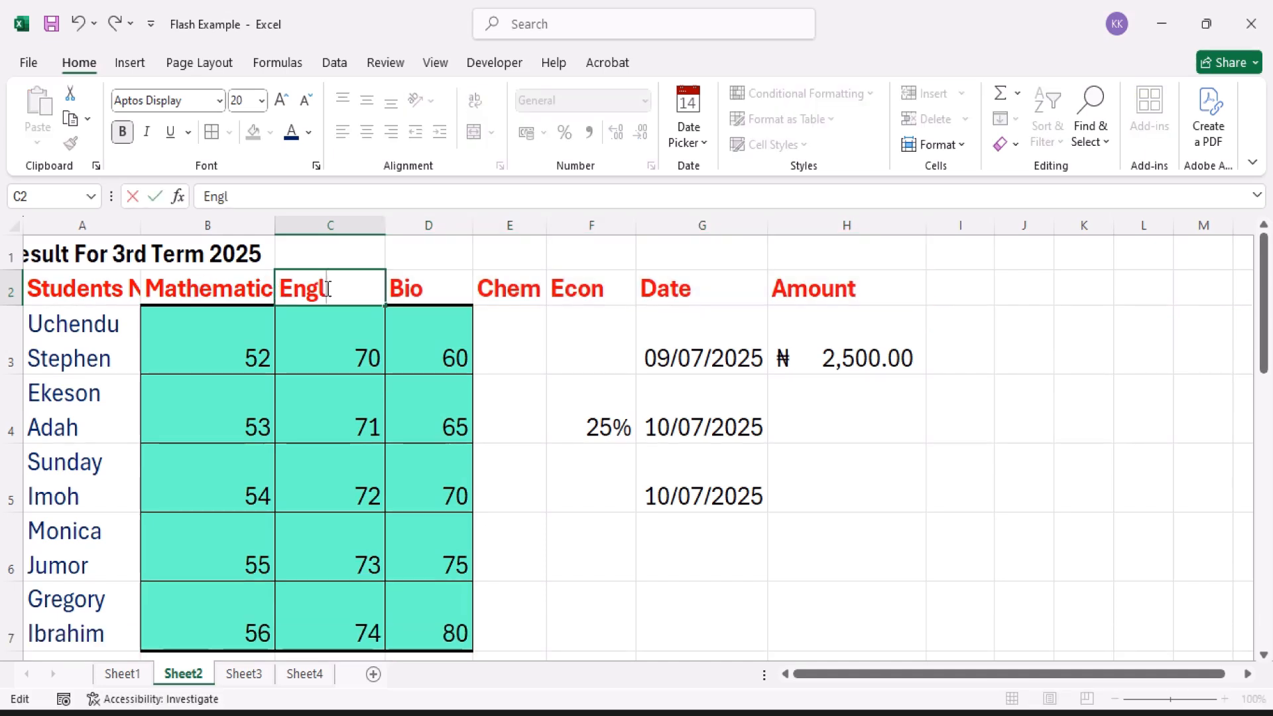
type("ish")
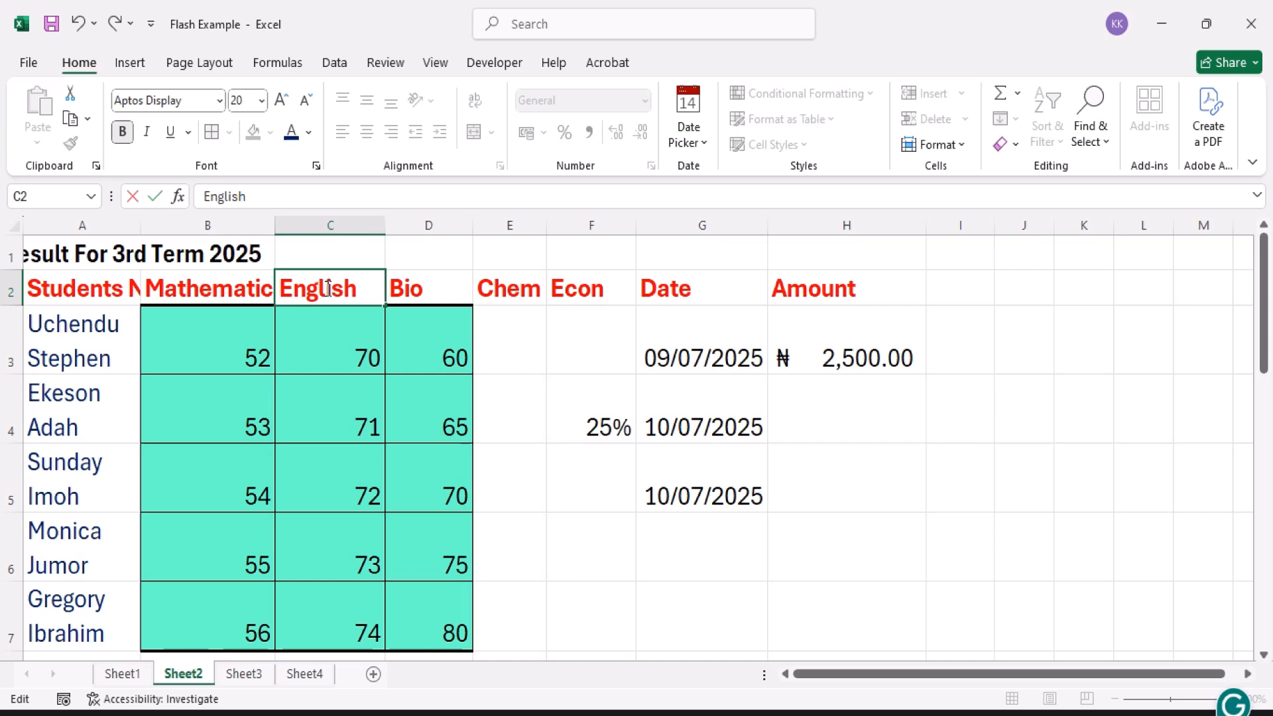
left_click(451, 288)
left_click(445, 342)
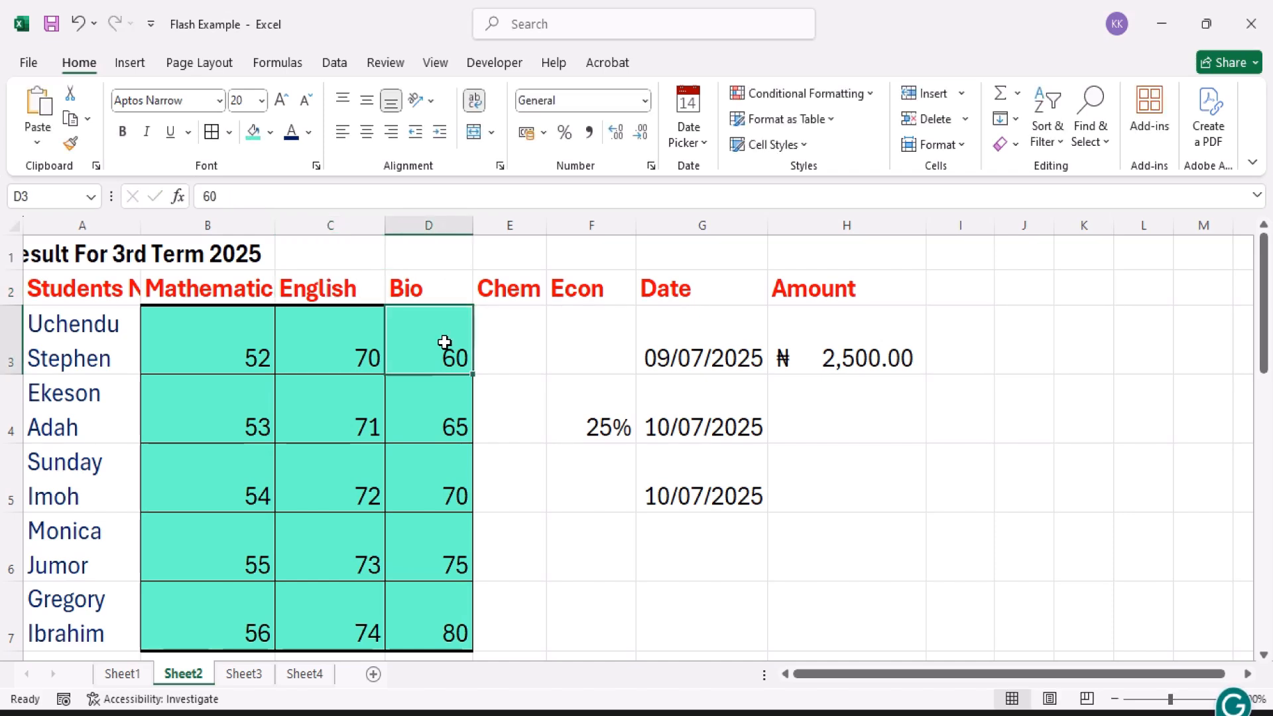
Step: Narrow column B so that the Mathematics header no longer fits in its cell
left_click(95, 288)
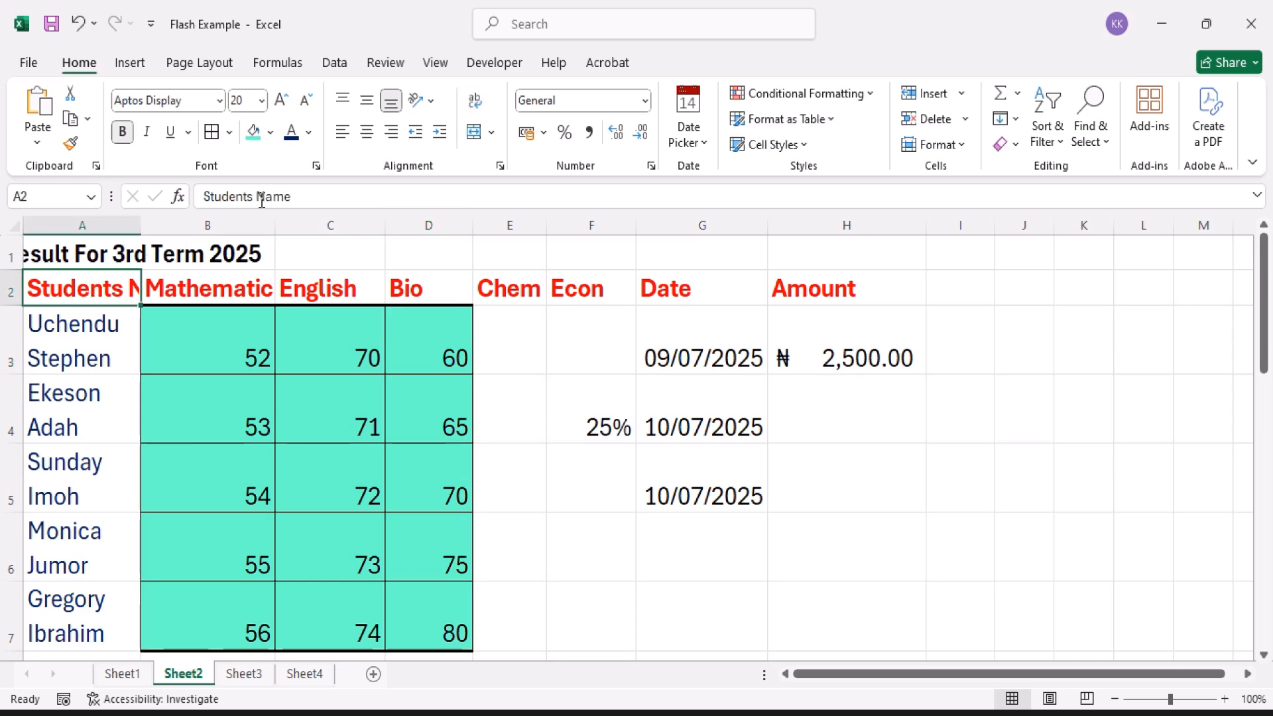
left_click(242, 289)
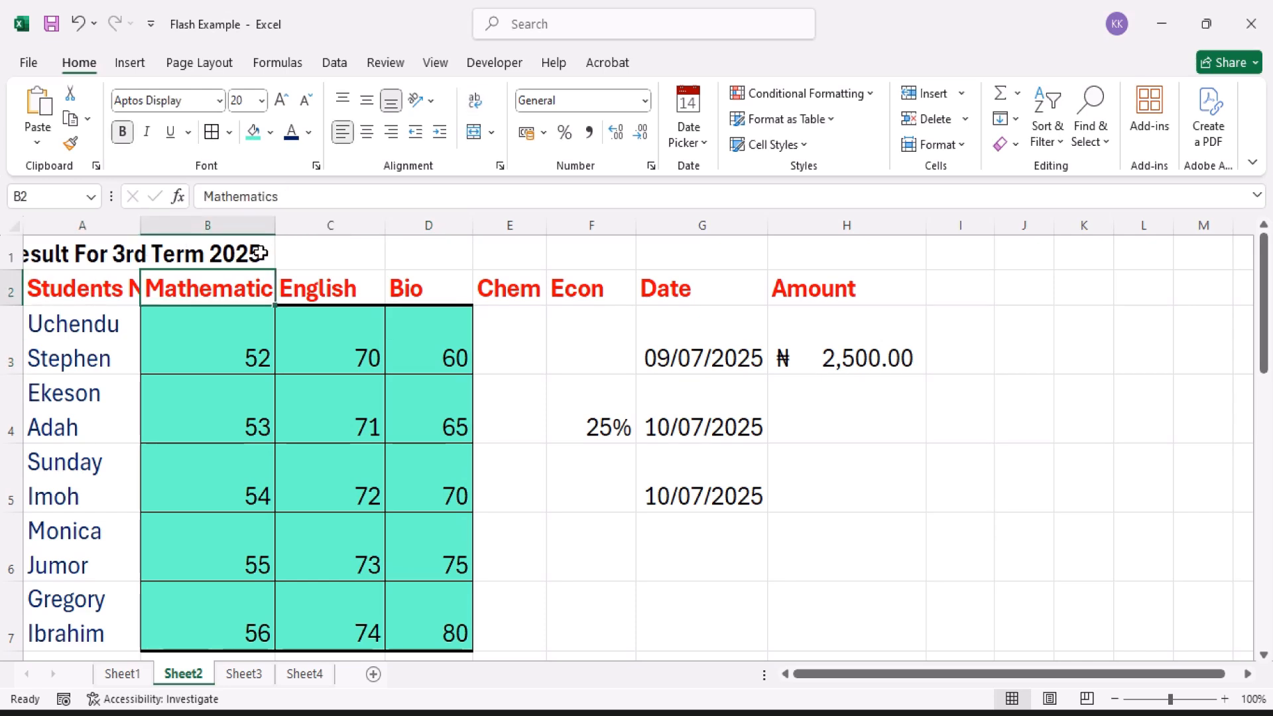
left_click_drag(271, 227, 213, 245)
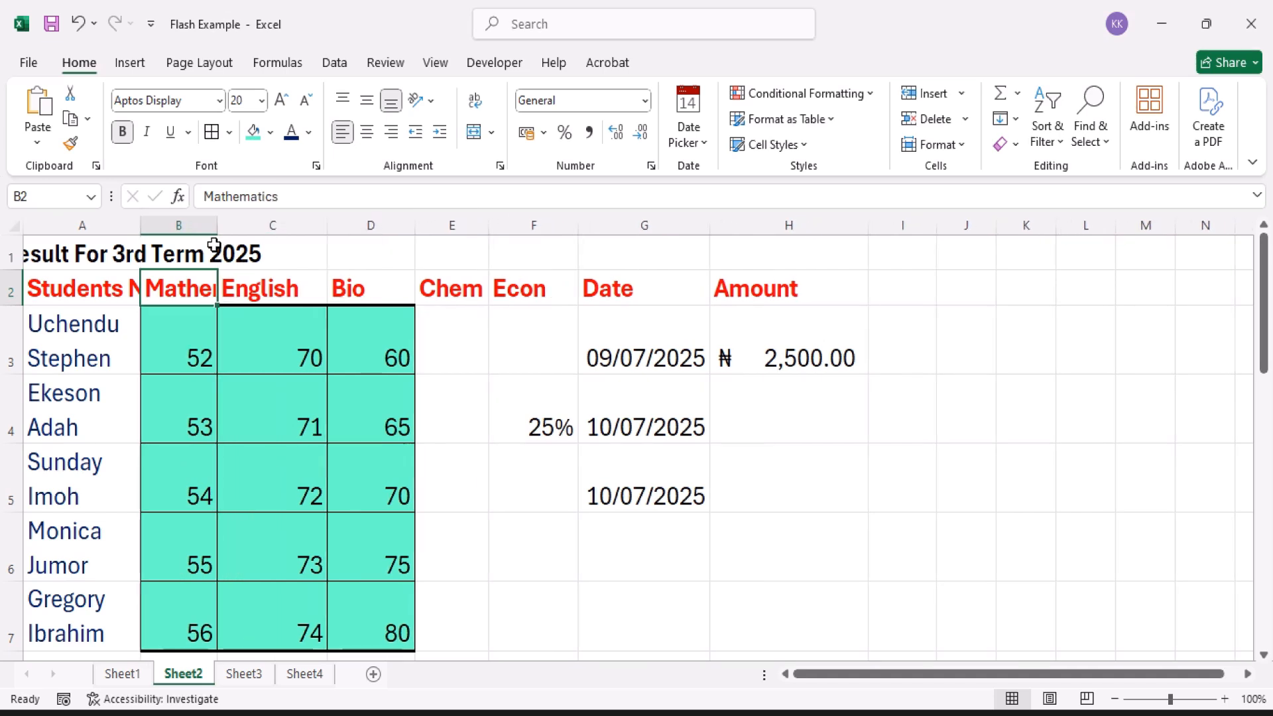
Step: Widen column A until the whole title in A1 fits, and undo the column resizing
left_click(93, 258)
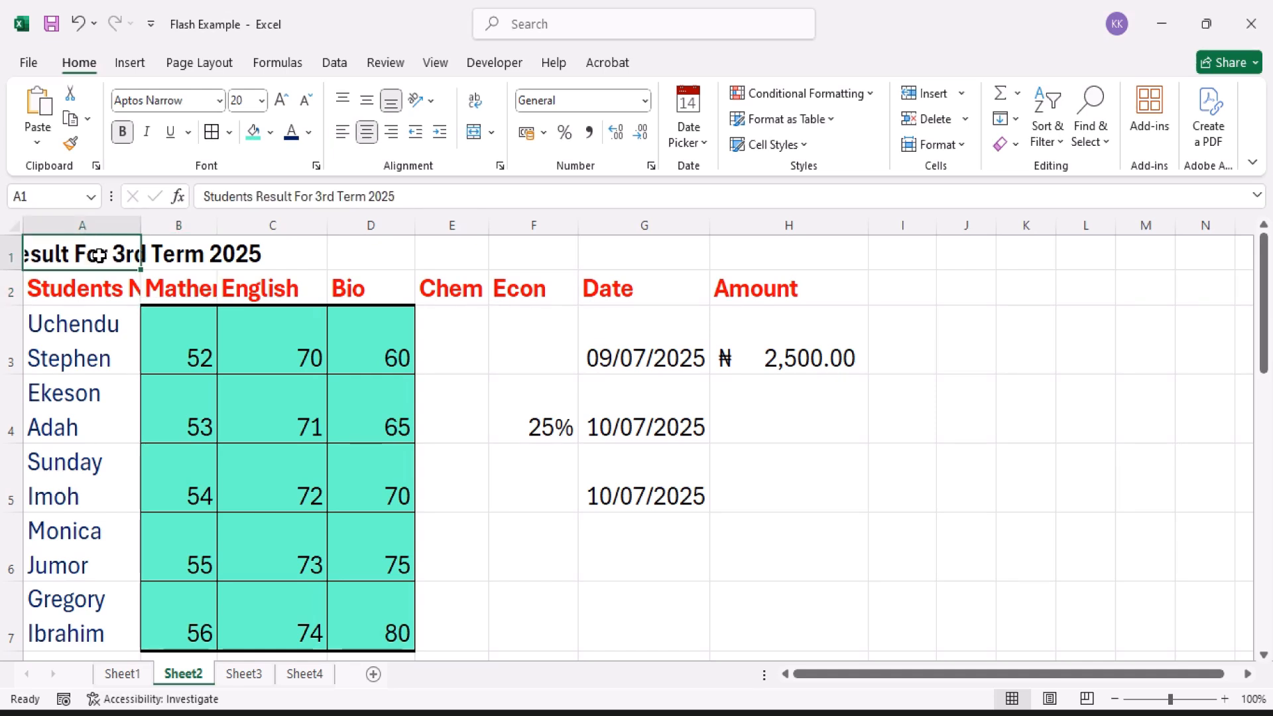
left_click_drag(139, 225, 405, 231)
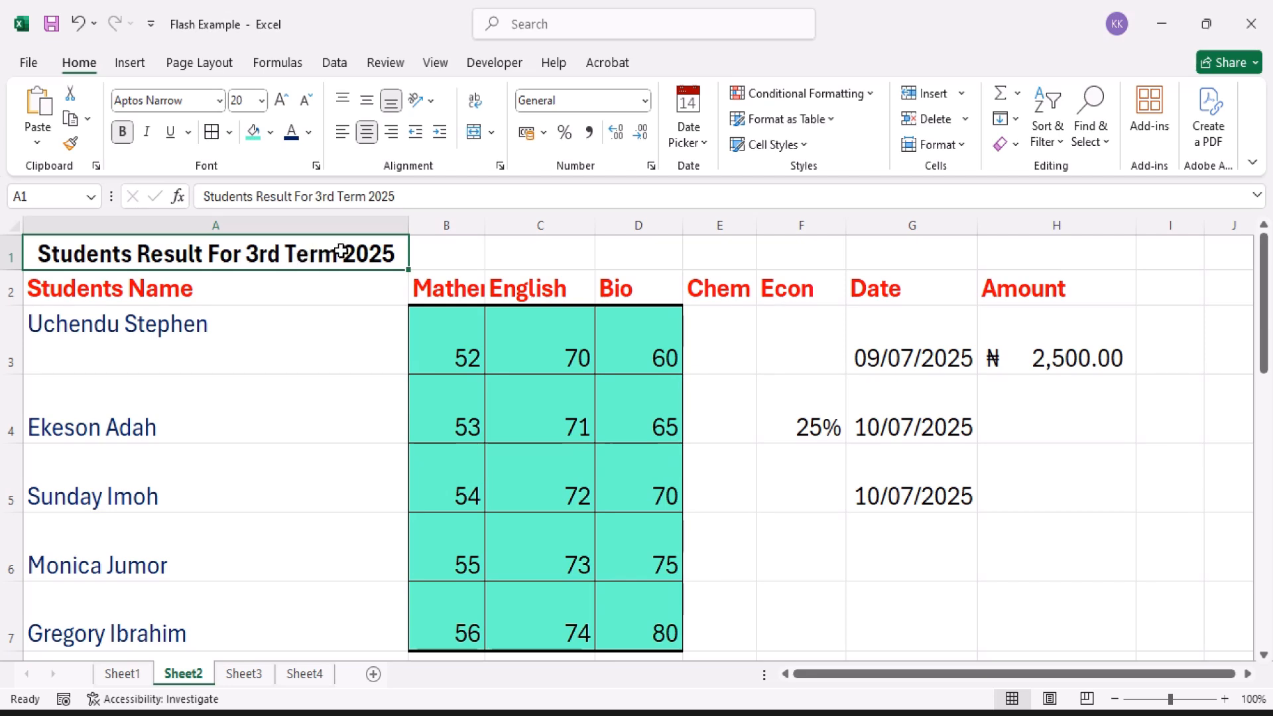
key("ctrl+z")
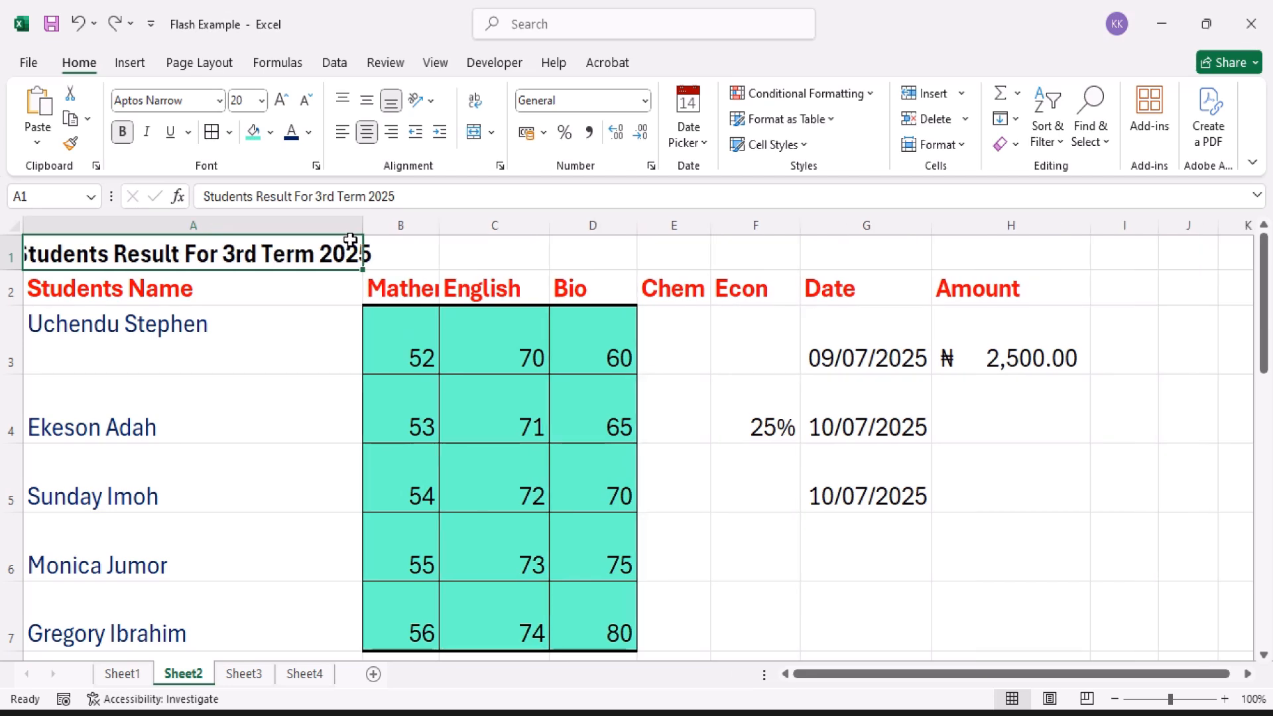
key("ctrl+z")
Step: Turn on text wrapping for cells A1:B2, covering the title and the Students Name and Mathematics headers
left_click(133, 302)
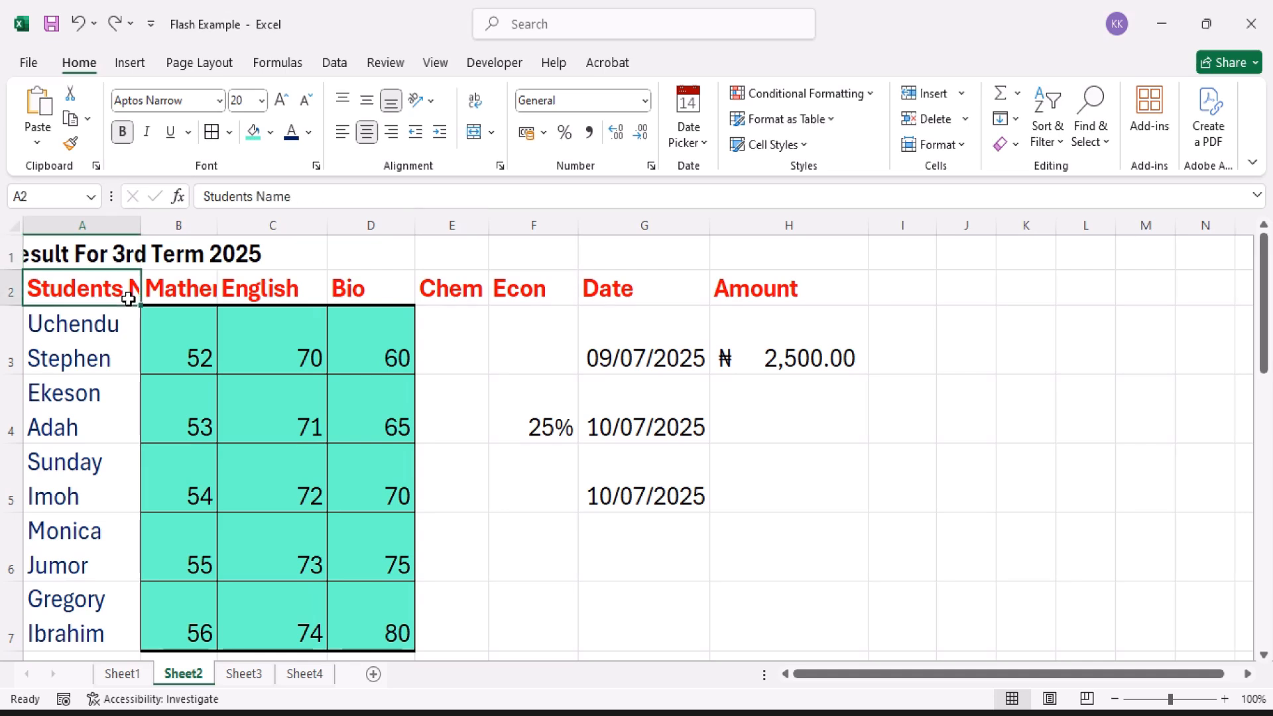
left_click(183, 289)
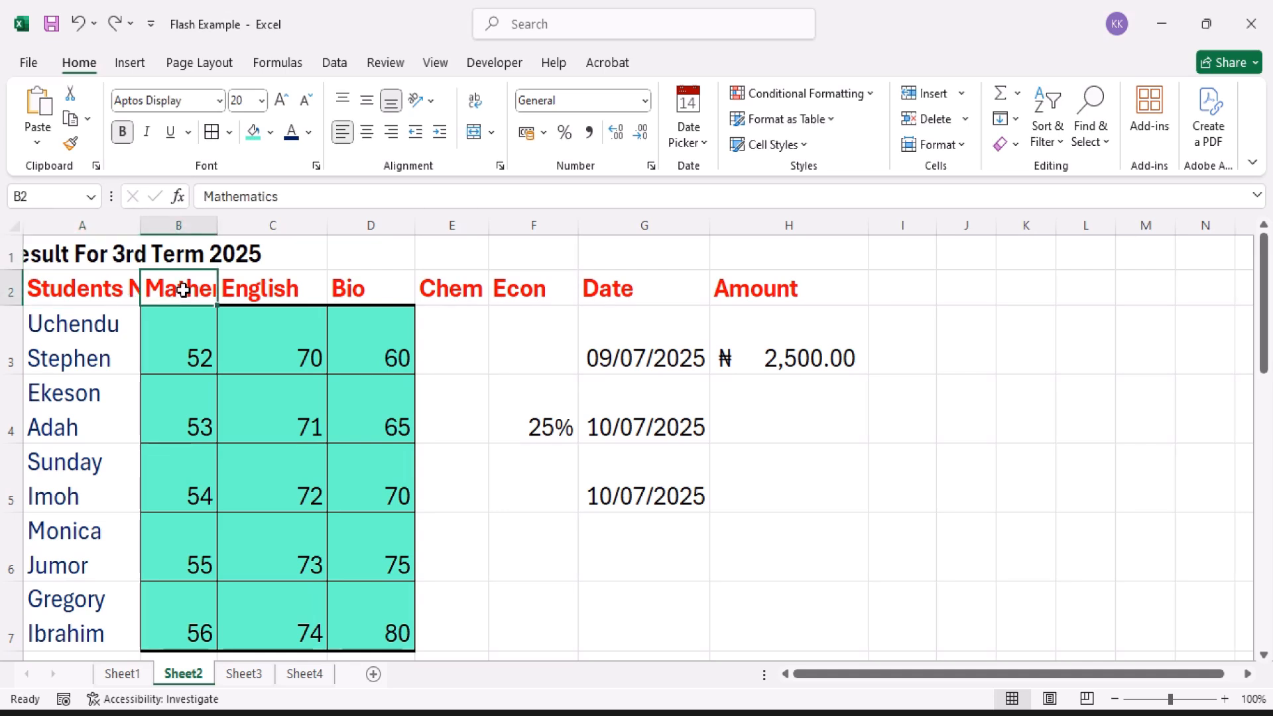
left_click(350, 287)
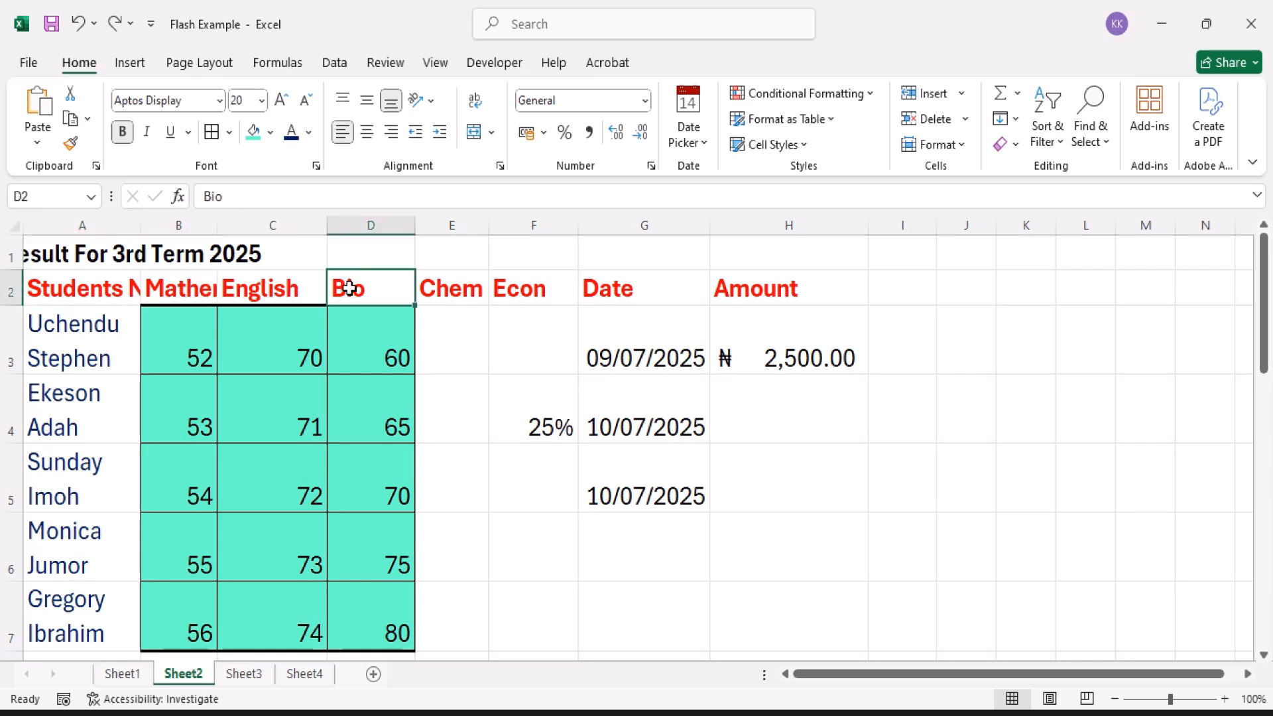
left_click(91, 253)
left_click_drag(91, 253, 168, 279)
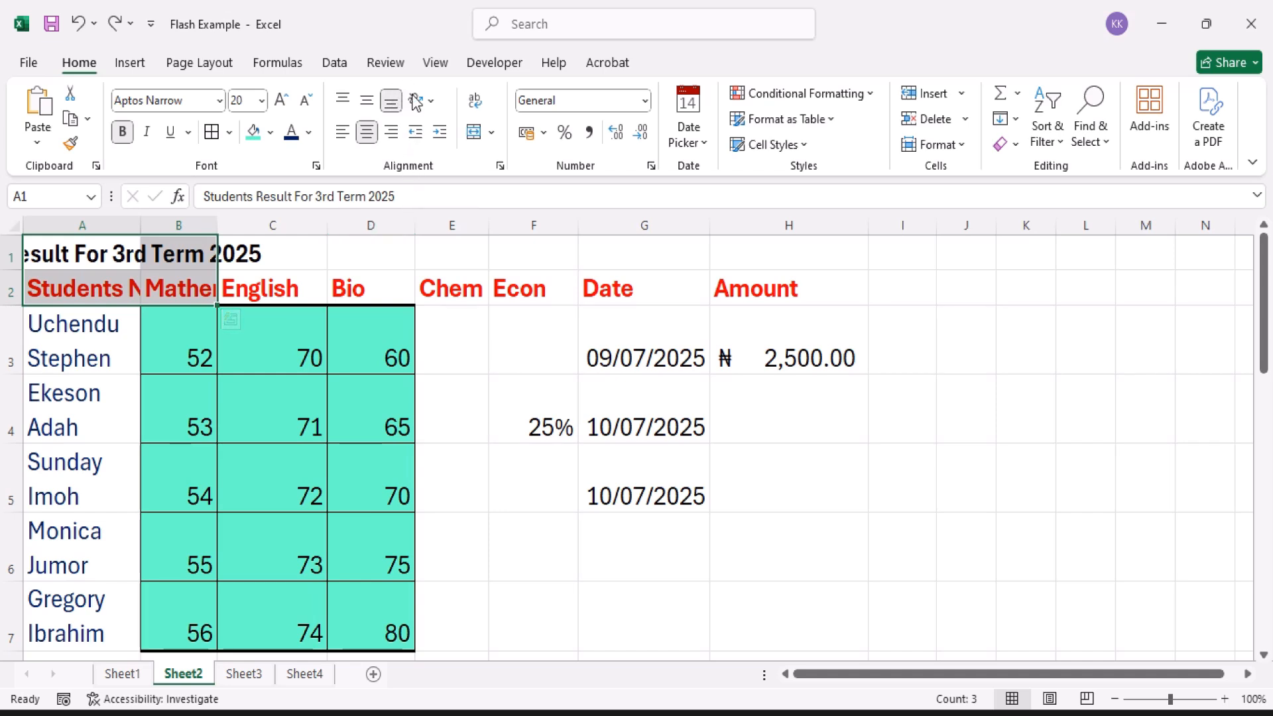
left_click(475, 103)
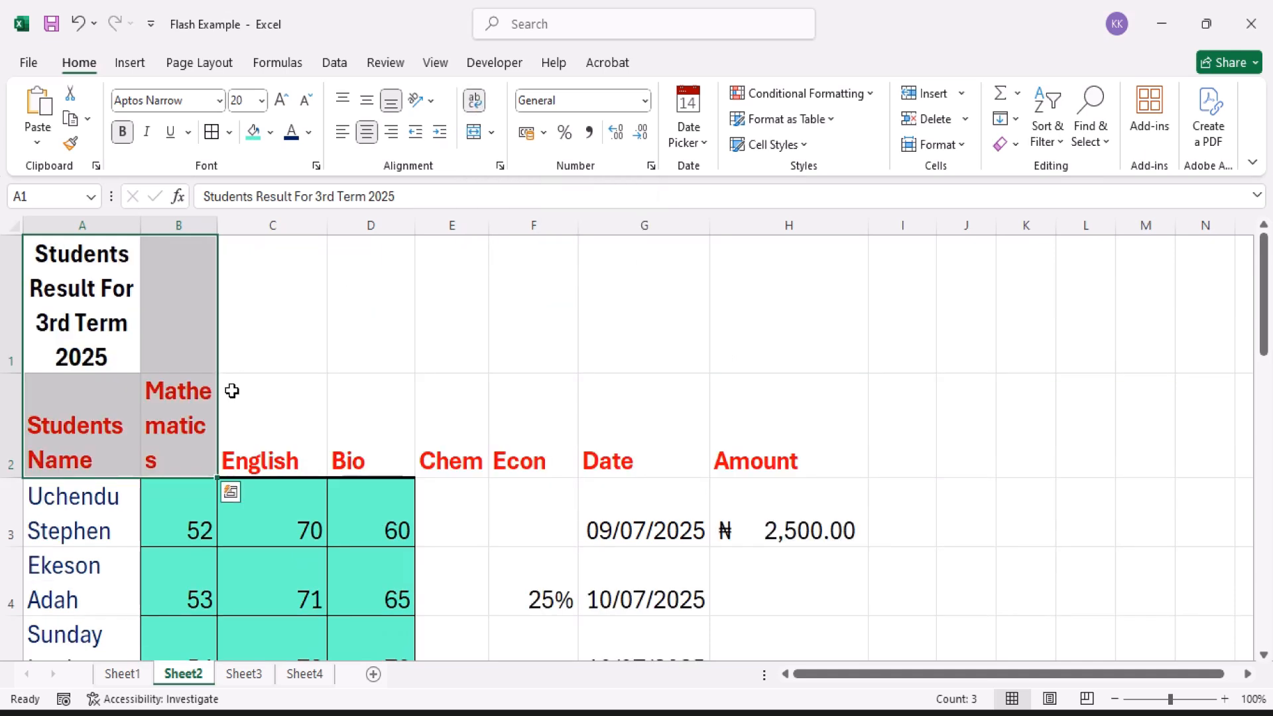
Step: Widen column B slightly so that the wrapped Mathematics header fits on two lines
left_click(110, 440)
left_click(160, 446)
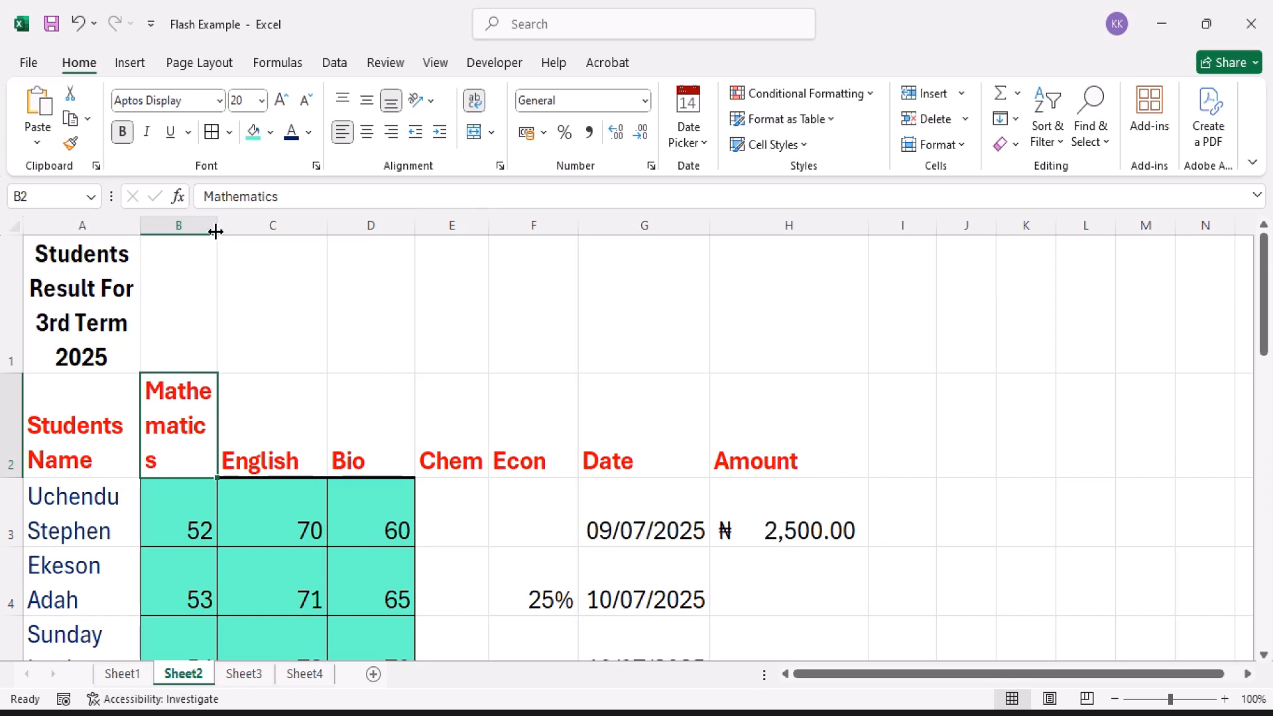
left_click_drag(216, 231, 225, 232)
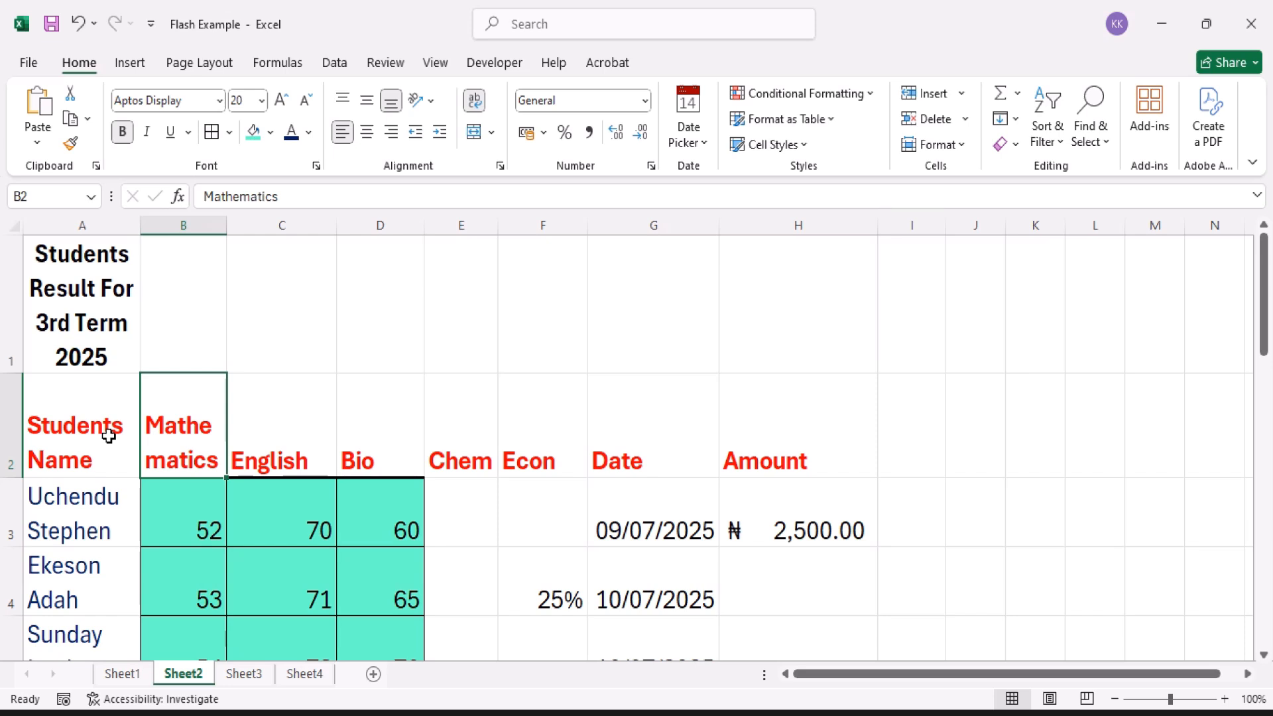
Step: Turn off text wrapping for cells A1:B2, covering the title and the Students Name and Mathematics headers
left_click(96, 321)
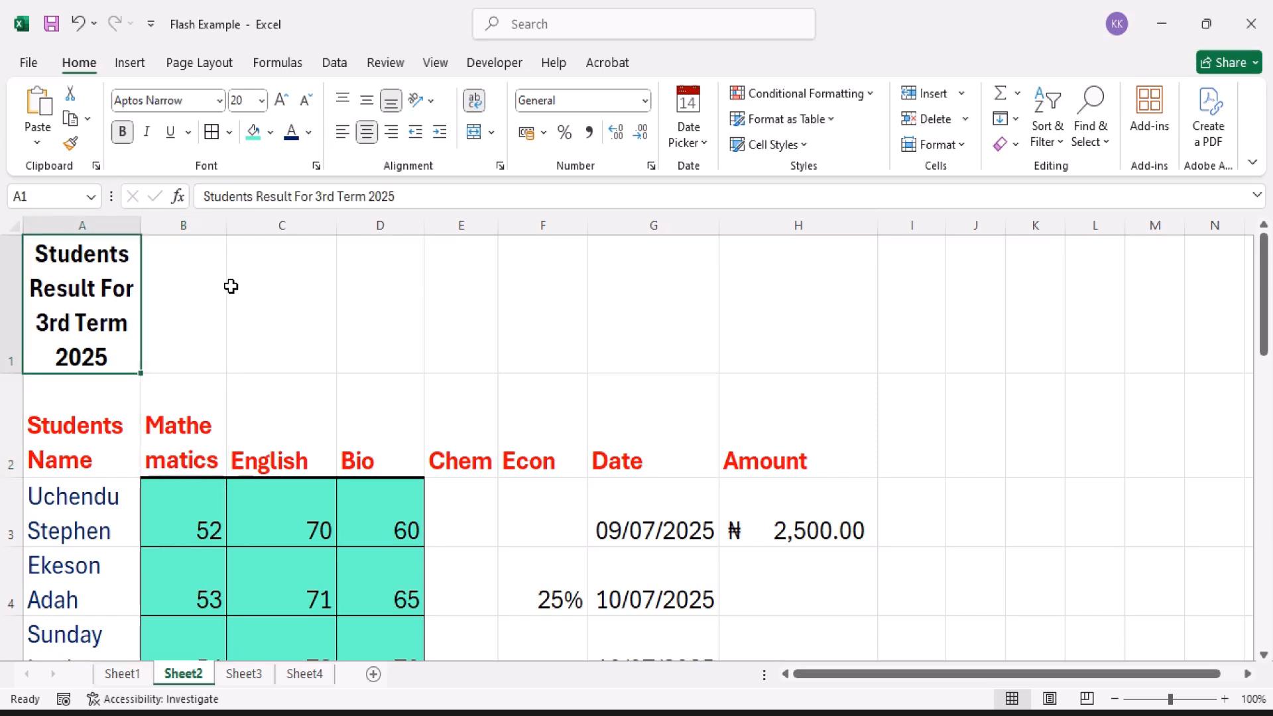
key("shift+Down")
key("shift+Right")
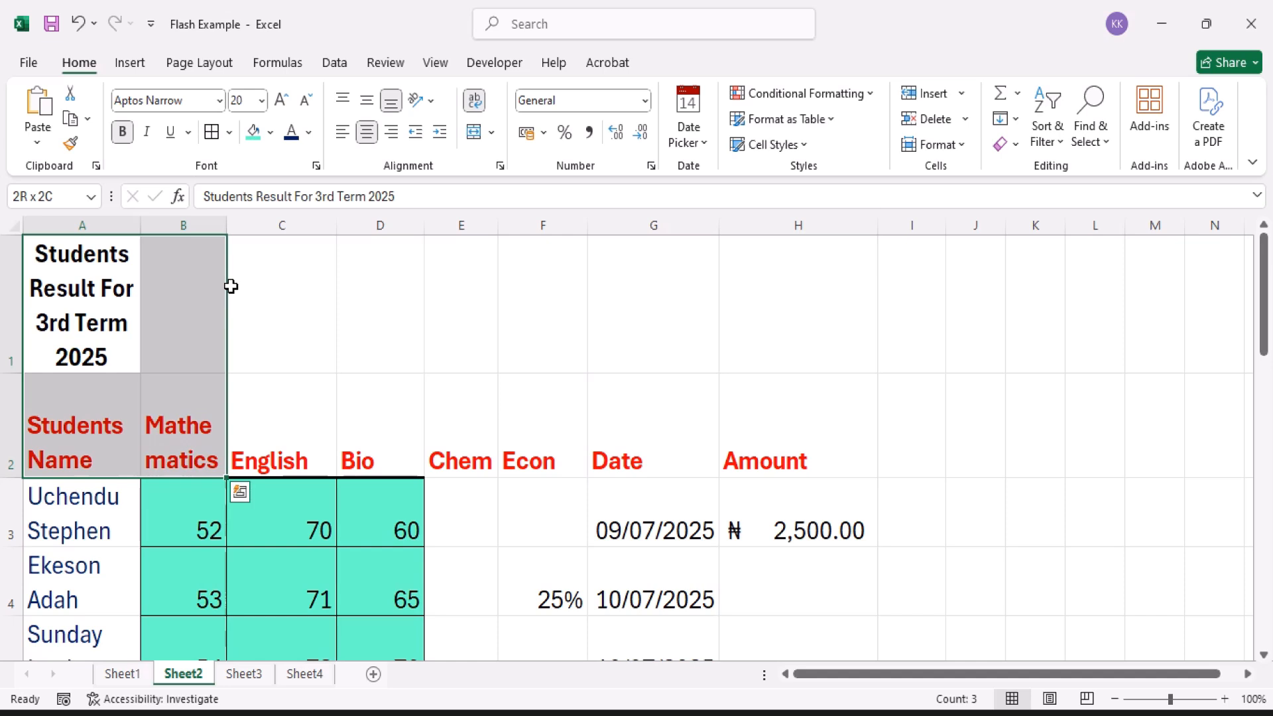
left_click(473, 106)
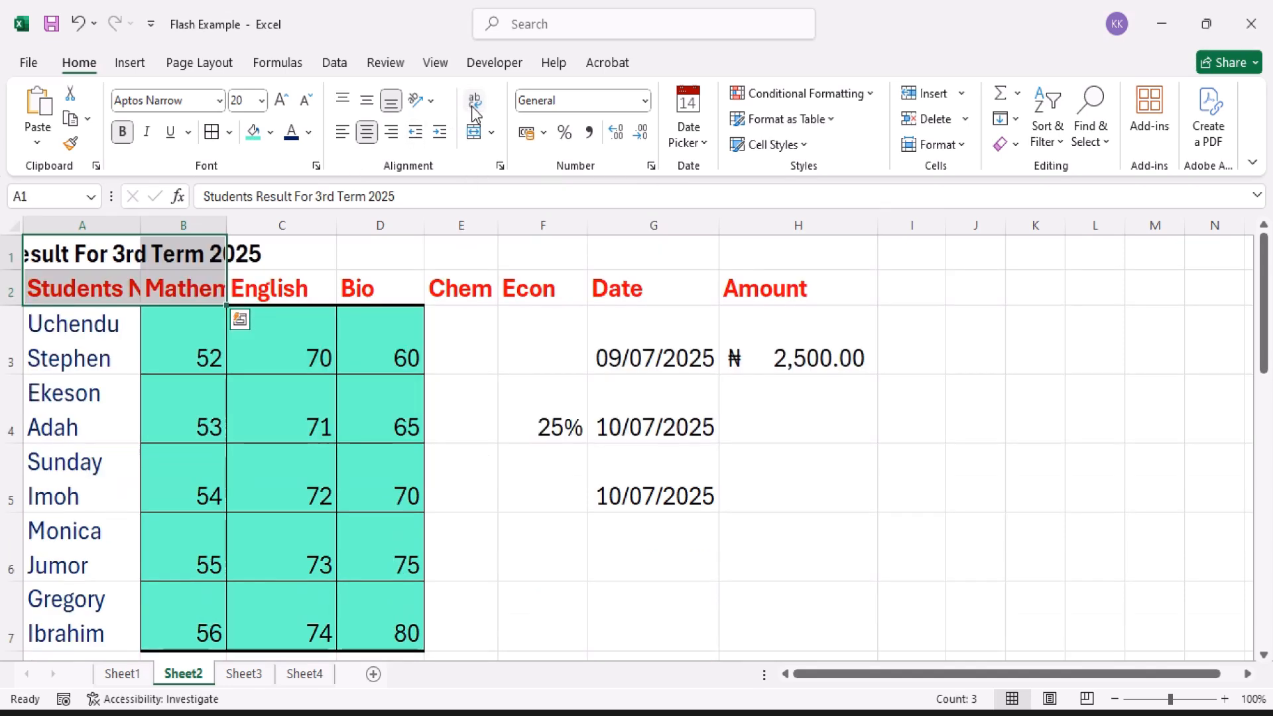
Step: Examine how the title in row 1 and the Students Name, Mathematics and English headers display without text wrapping
left_click(104, 287)
left_click(100, 254)
left_click(175, 254)
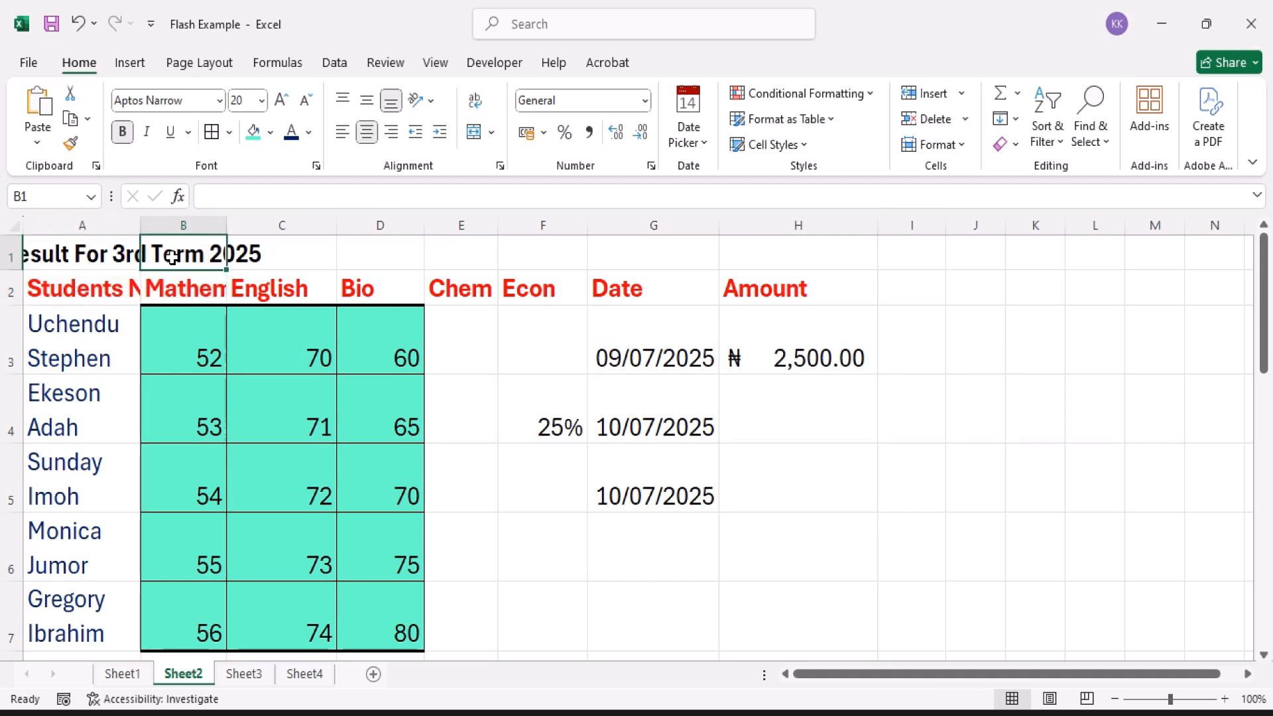
left_click(189, 292)
key("Left")
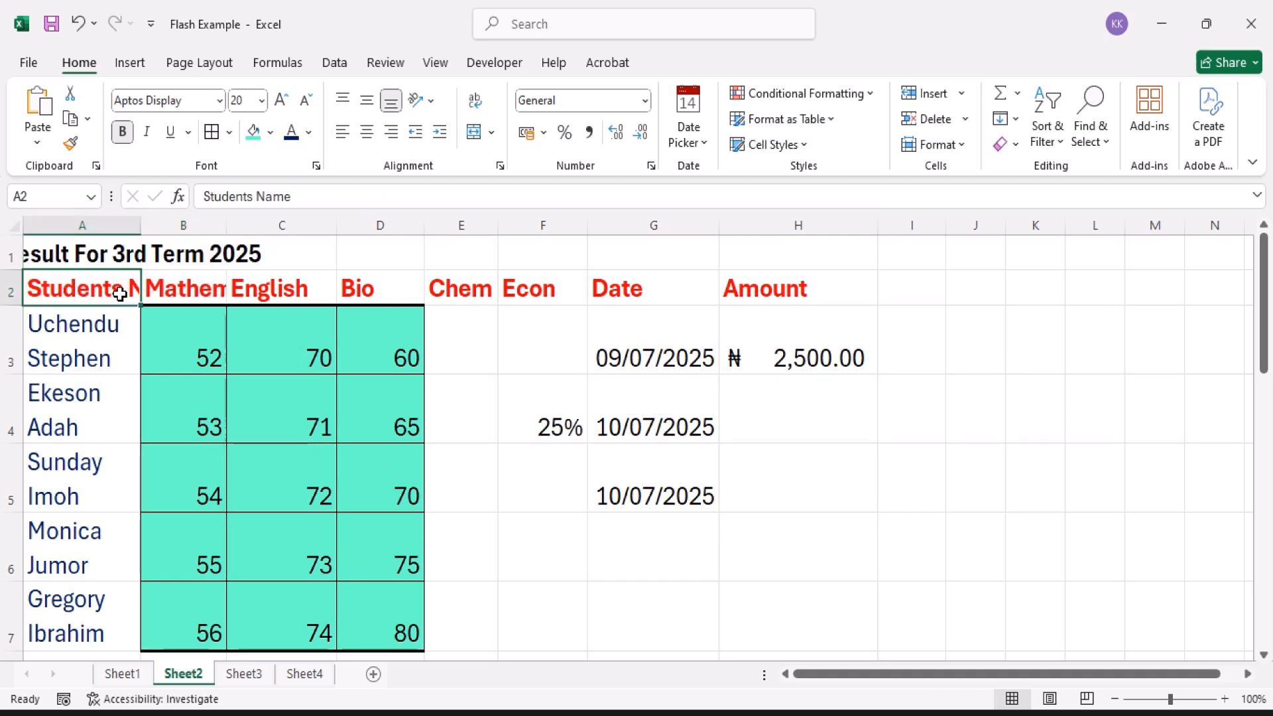
key("Right")
key("Right")
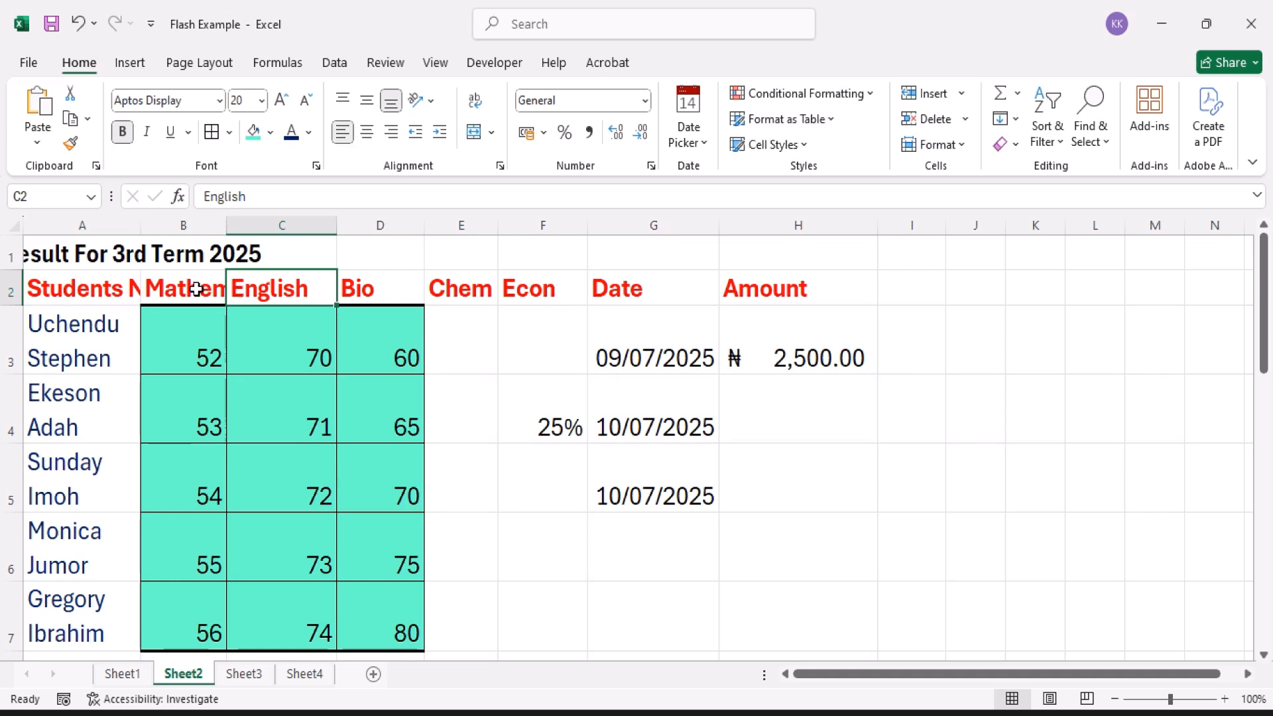
left_click(110, 288)
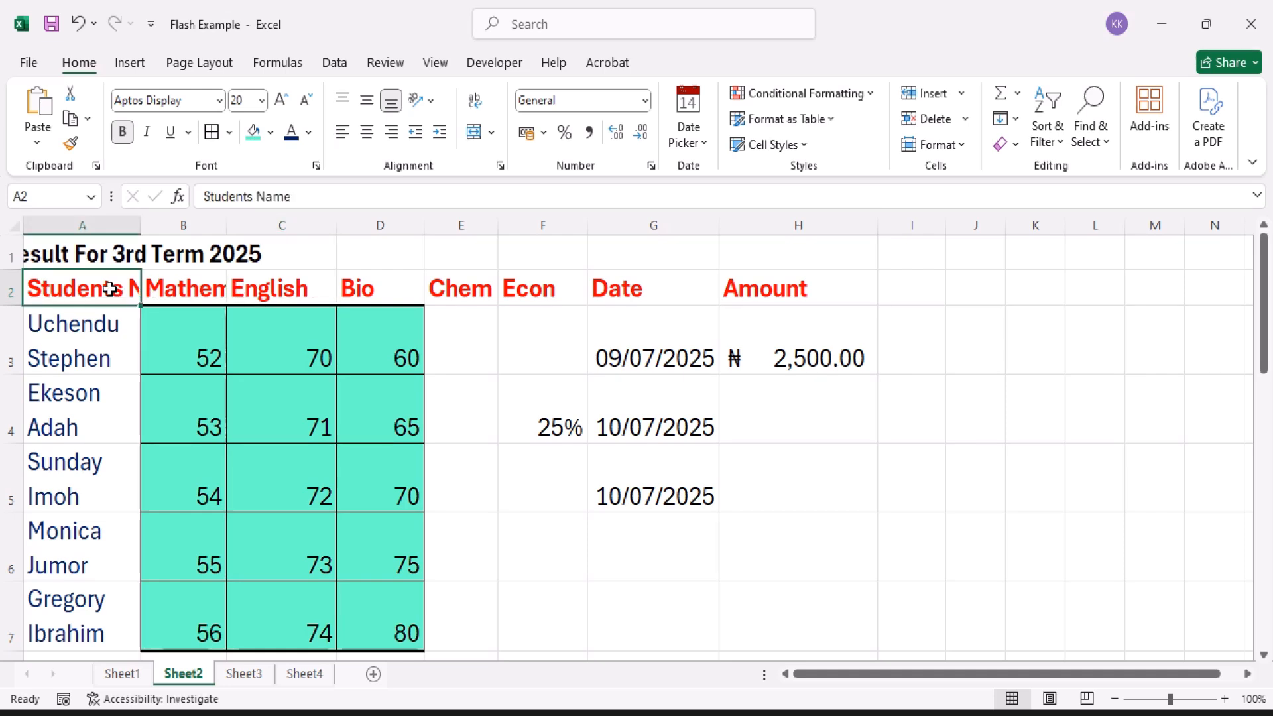
Step: Undo the wrapping, column resizing, header renaming and title row insertion, back to the Maths and Eng headers in row 1
key("ctrl+z")
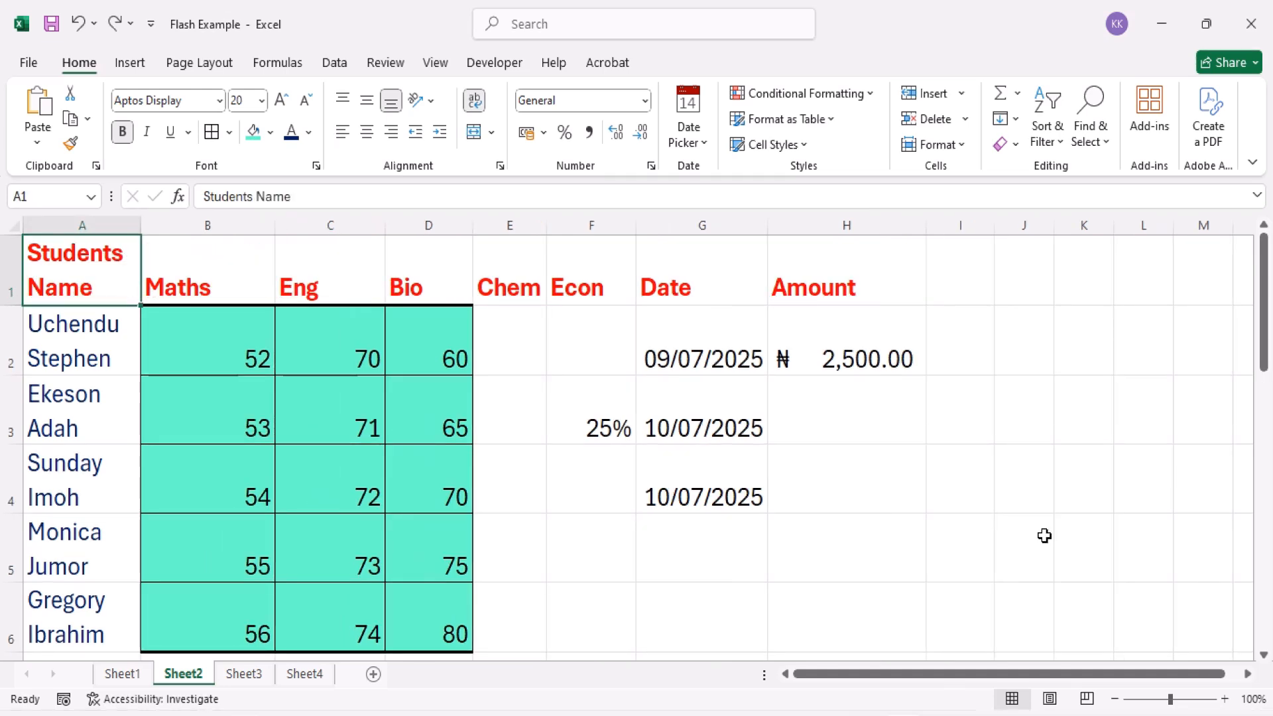